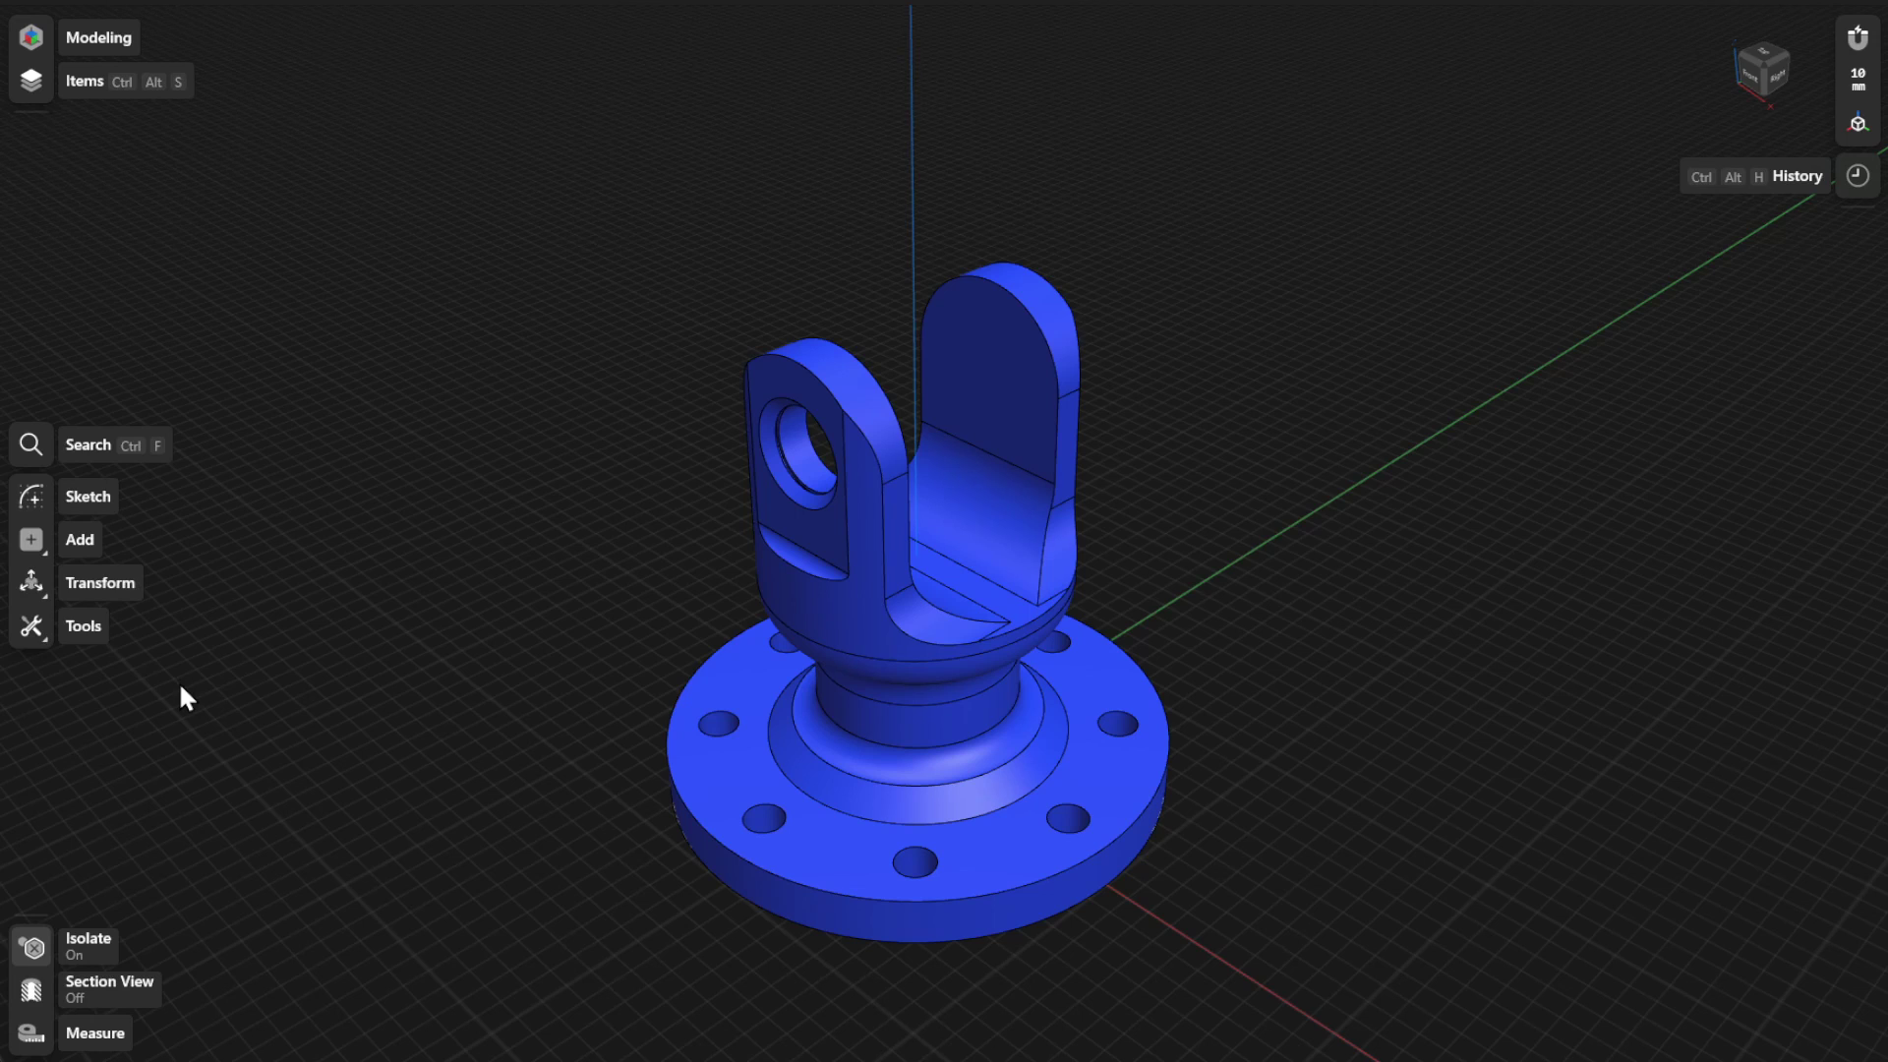
- Start a Split Body operation with the flange yoke as the target body
{"action": "left_click", "coordinate": [95, 636]}
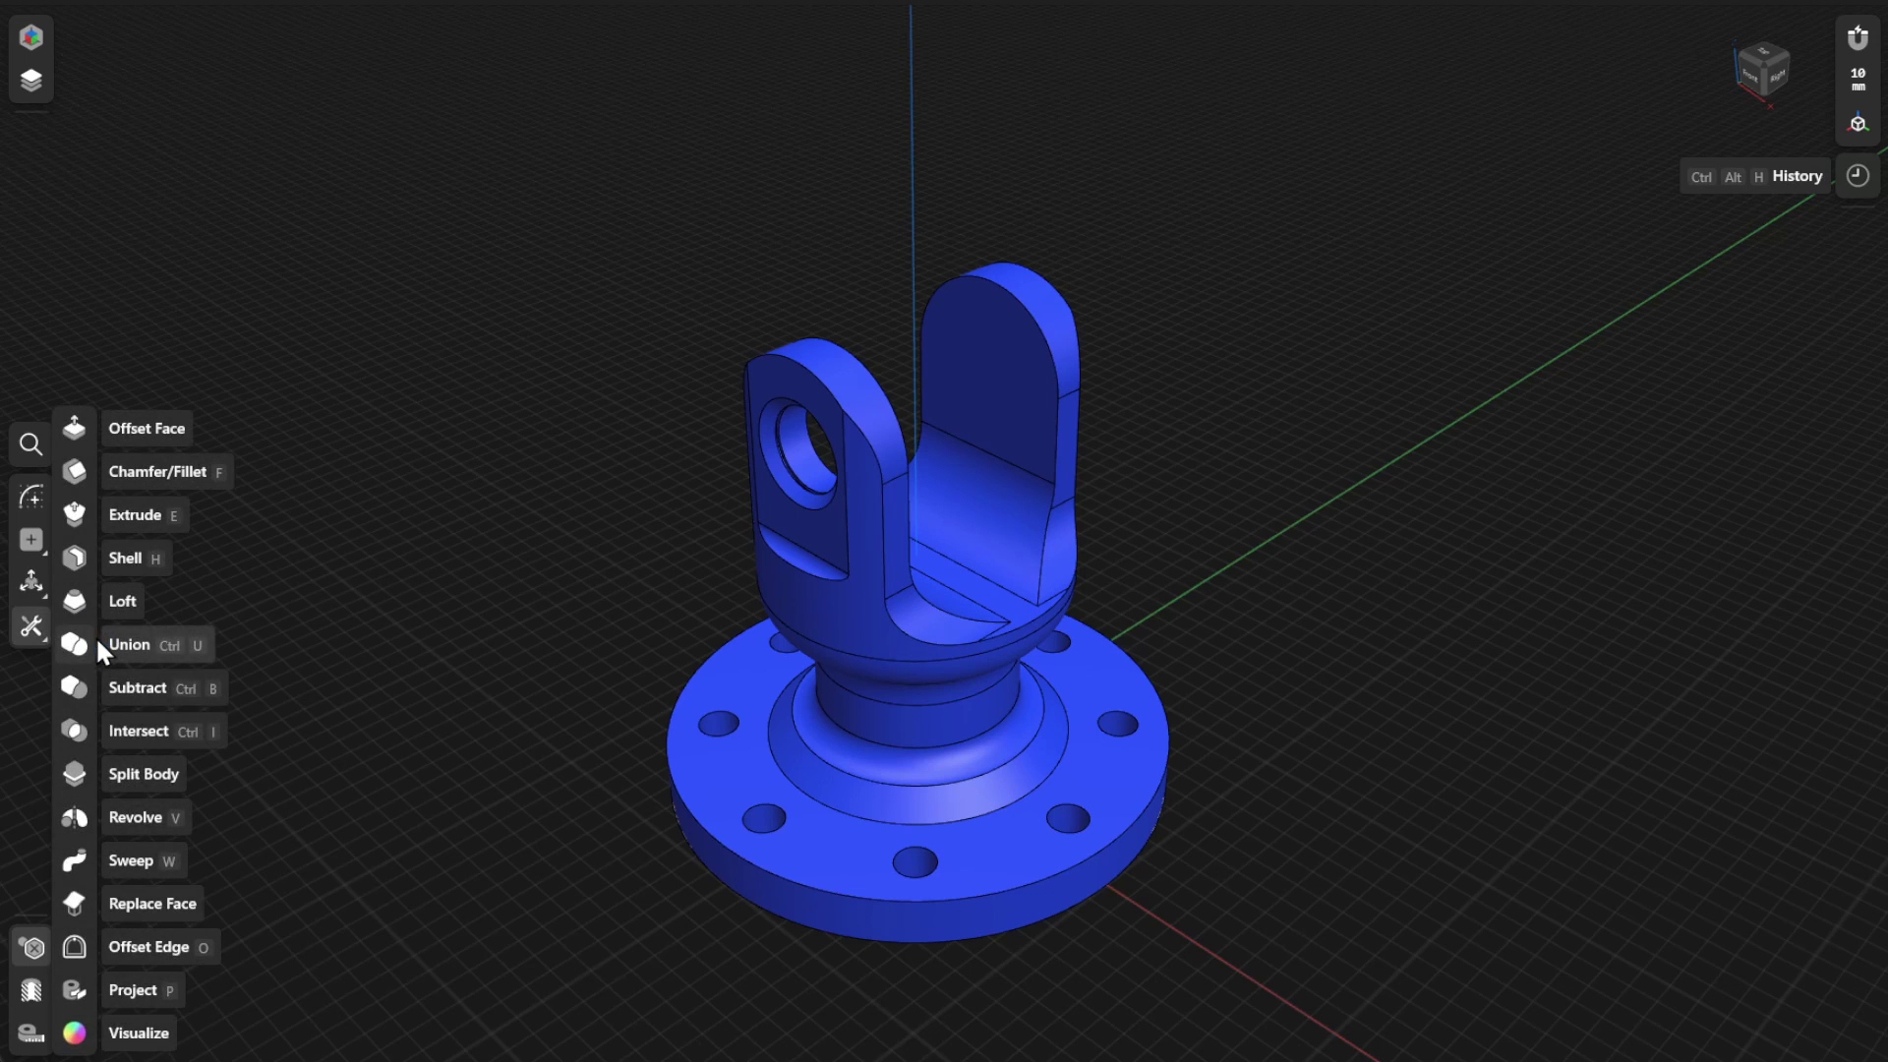
{"action": "left_click", "coordinate": [152, 770]}
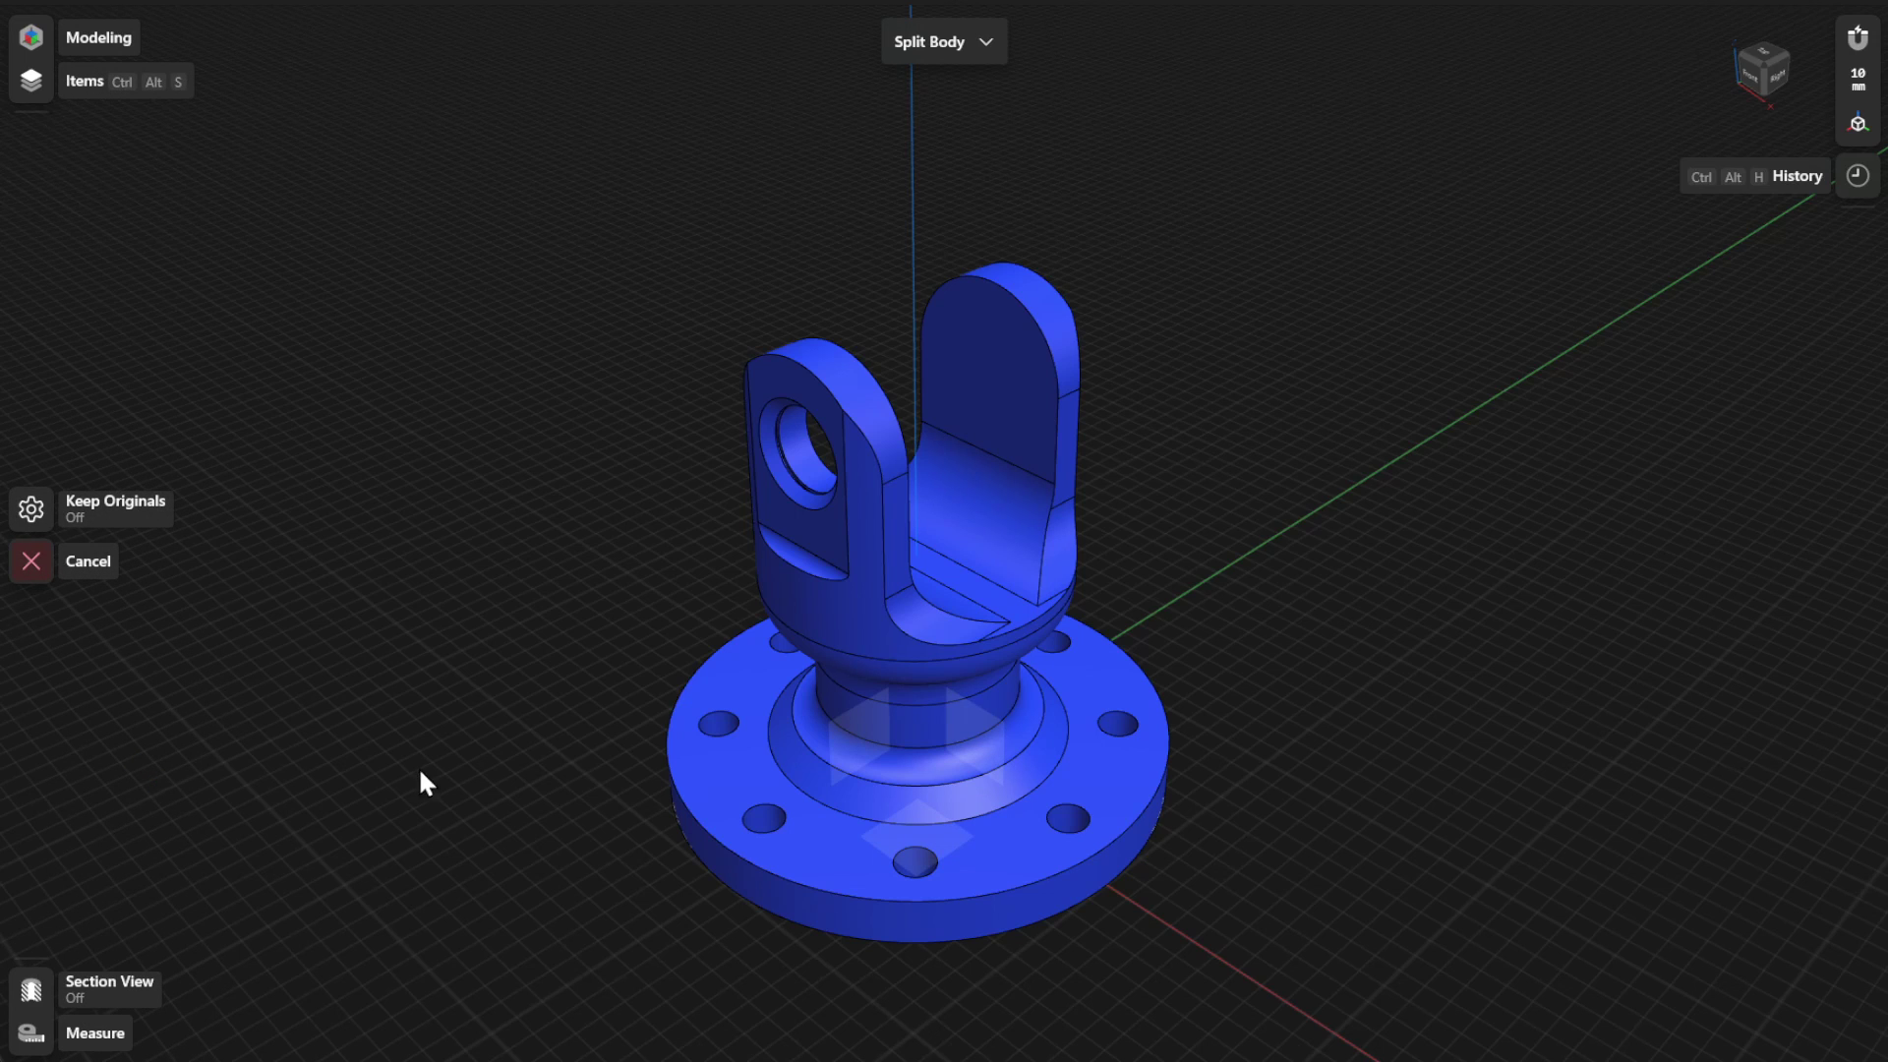
{"action": "left_click", "coordinate": [823, 601]}
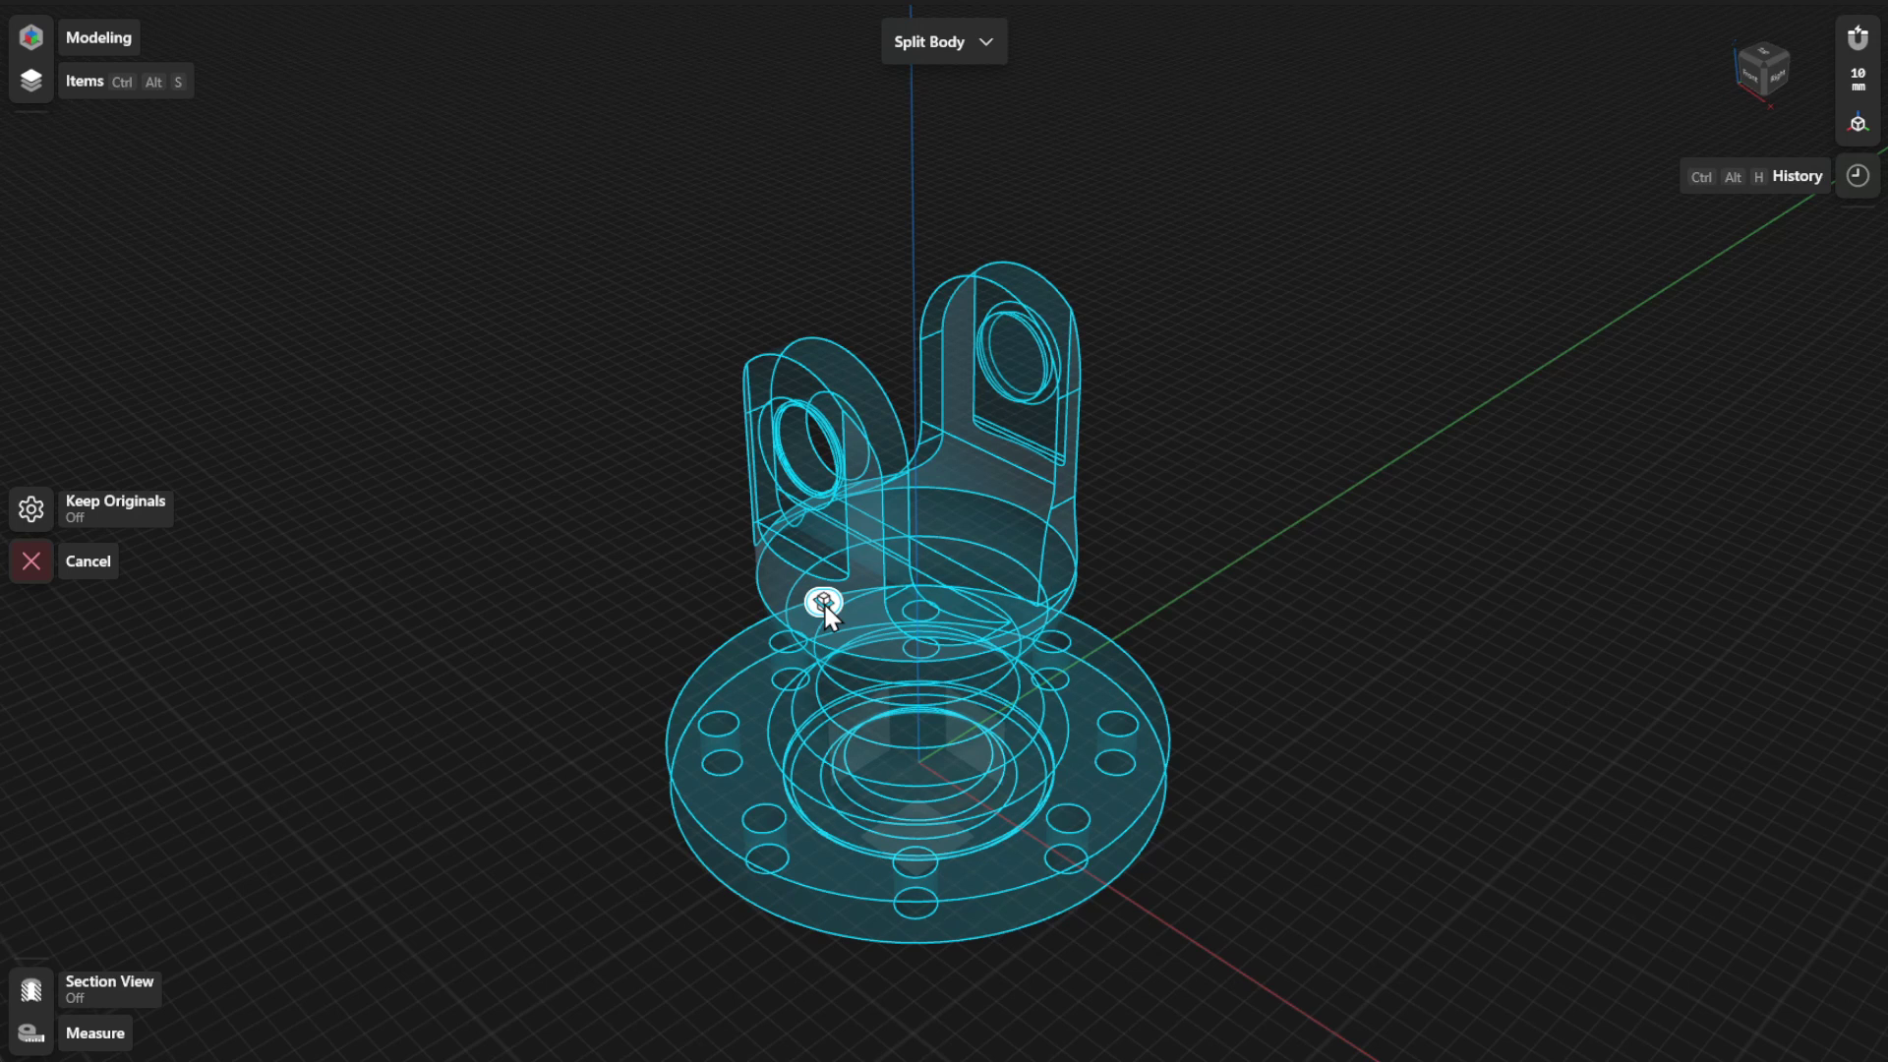
- Use the vertical plane through the yoke as the cutter, leaving Keep Originals off
{"action": "left_click", "coordinate": [977, 741]}
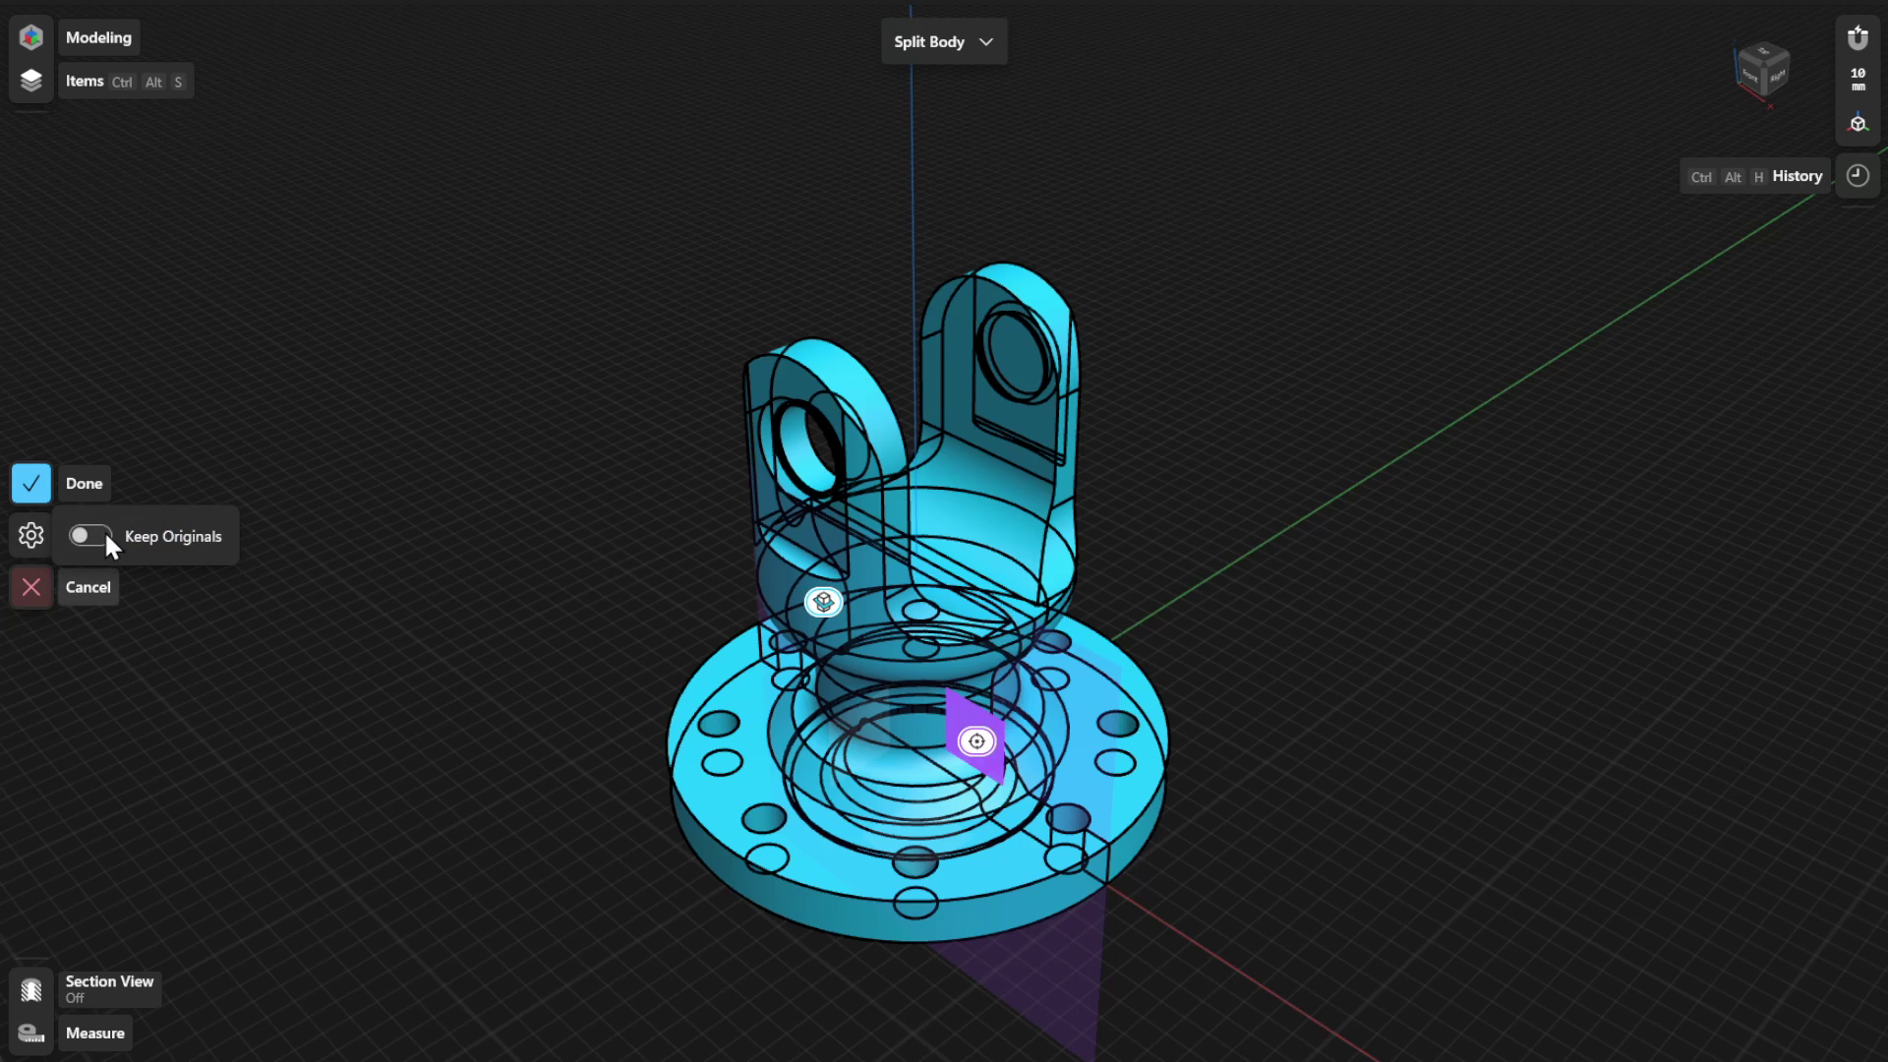
{"action": "left_click", "coordinate": [105, 530]}
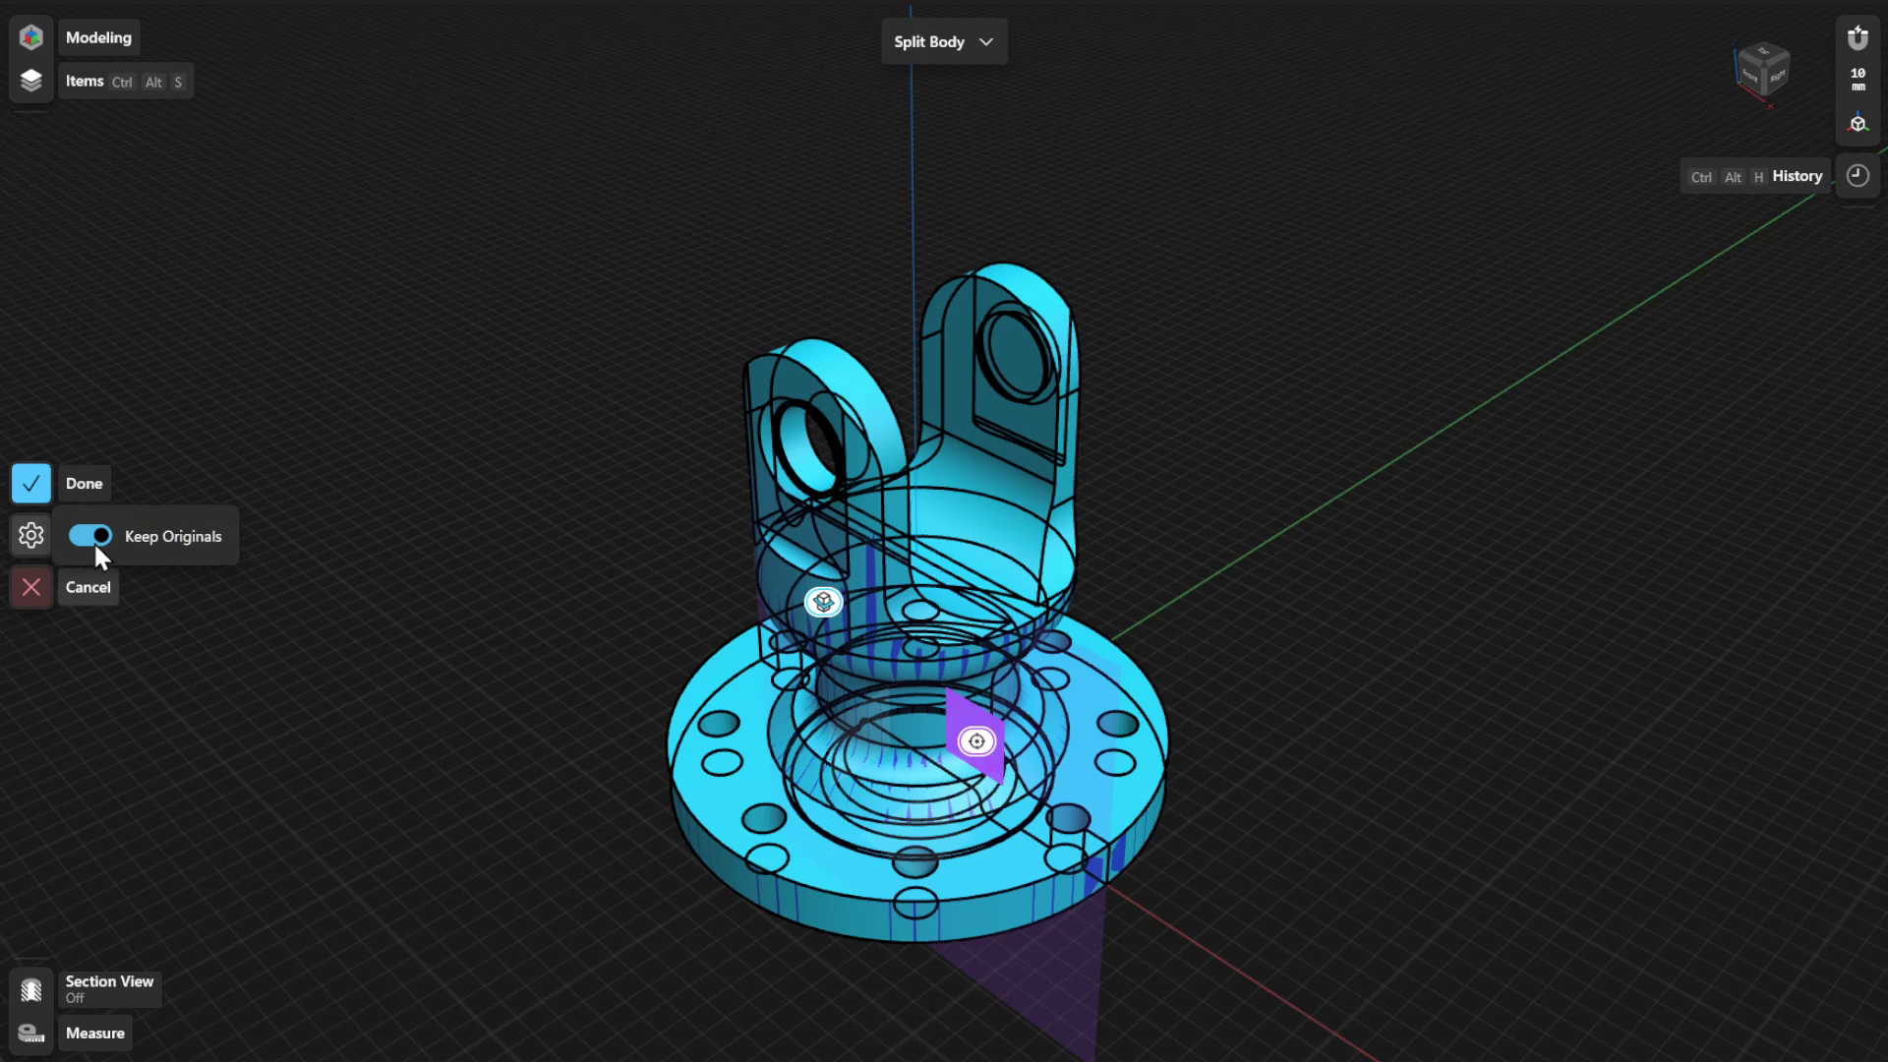
{"action": "left_click", "coordinate": [81, 536]}
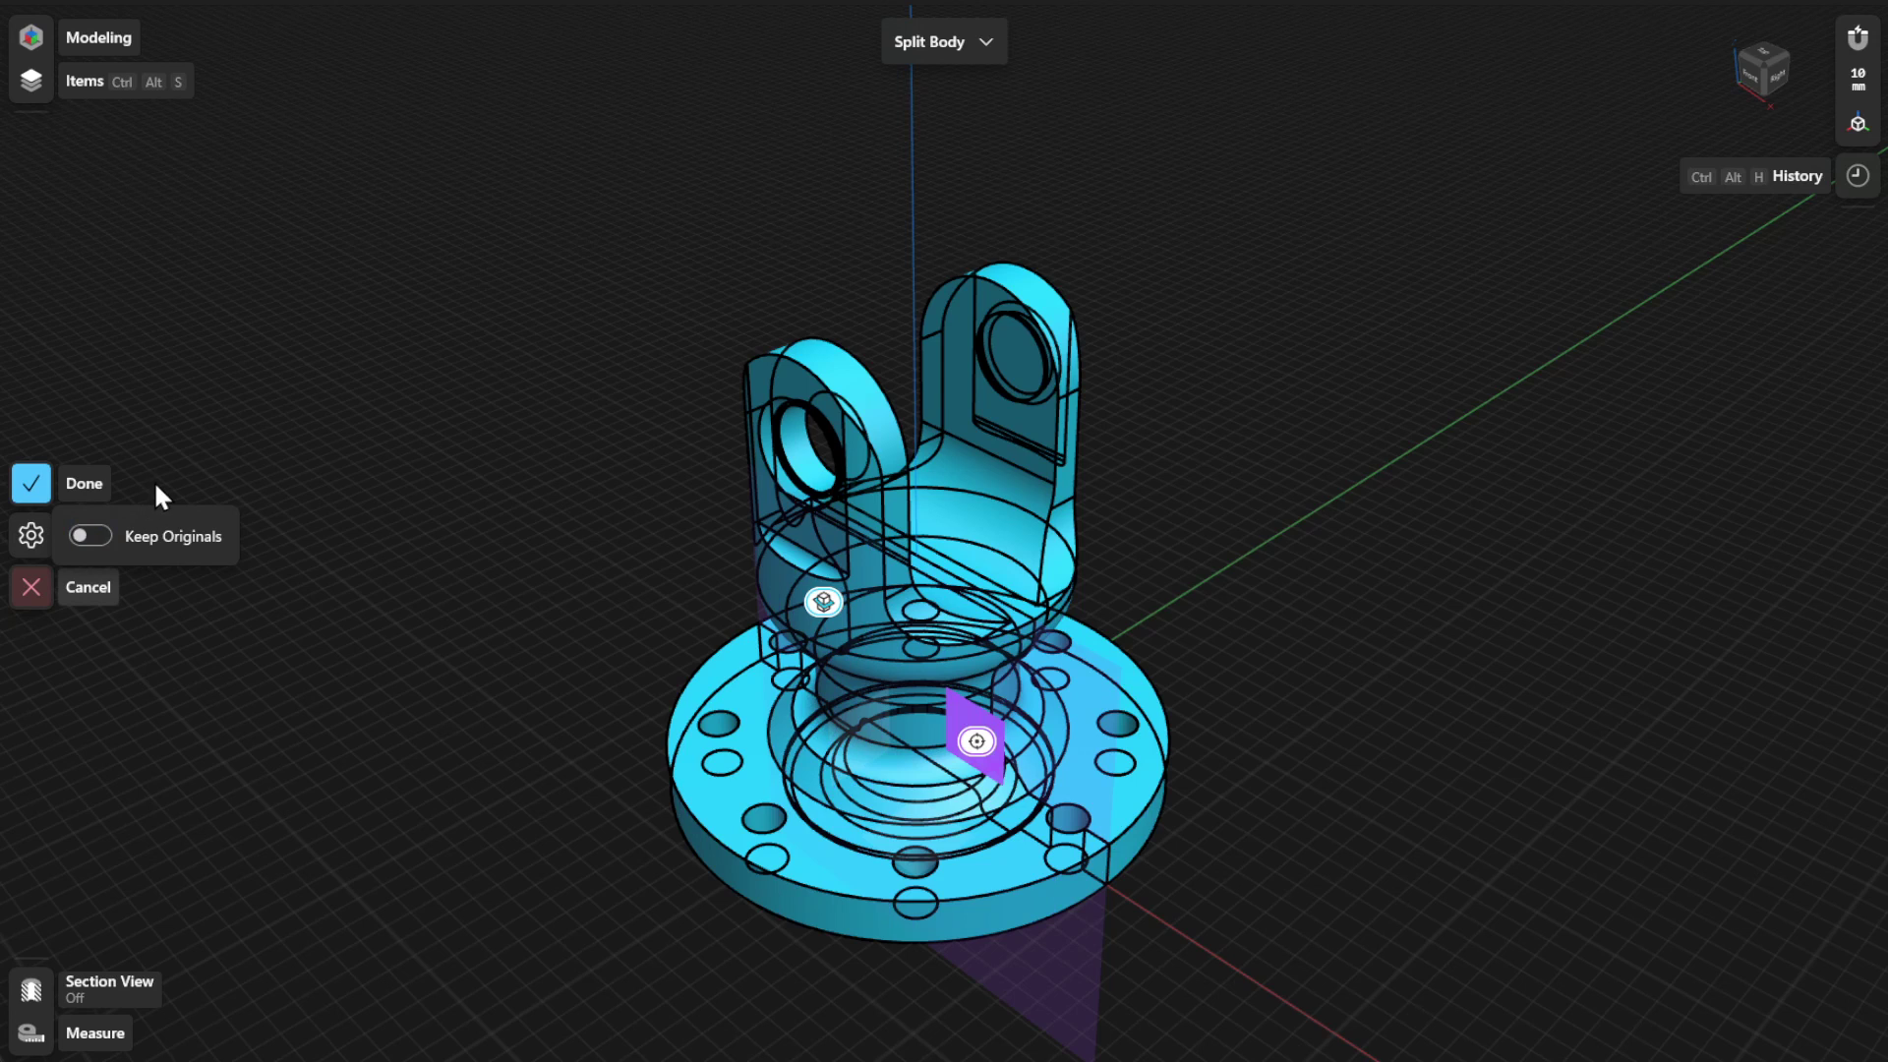
- Confirm the split and drag one yoke half 34 mm away, then deselect it
{"action": "left_click", "coordinate": [84, 483]}
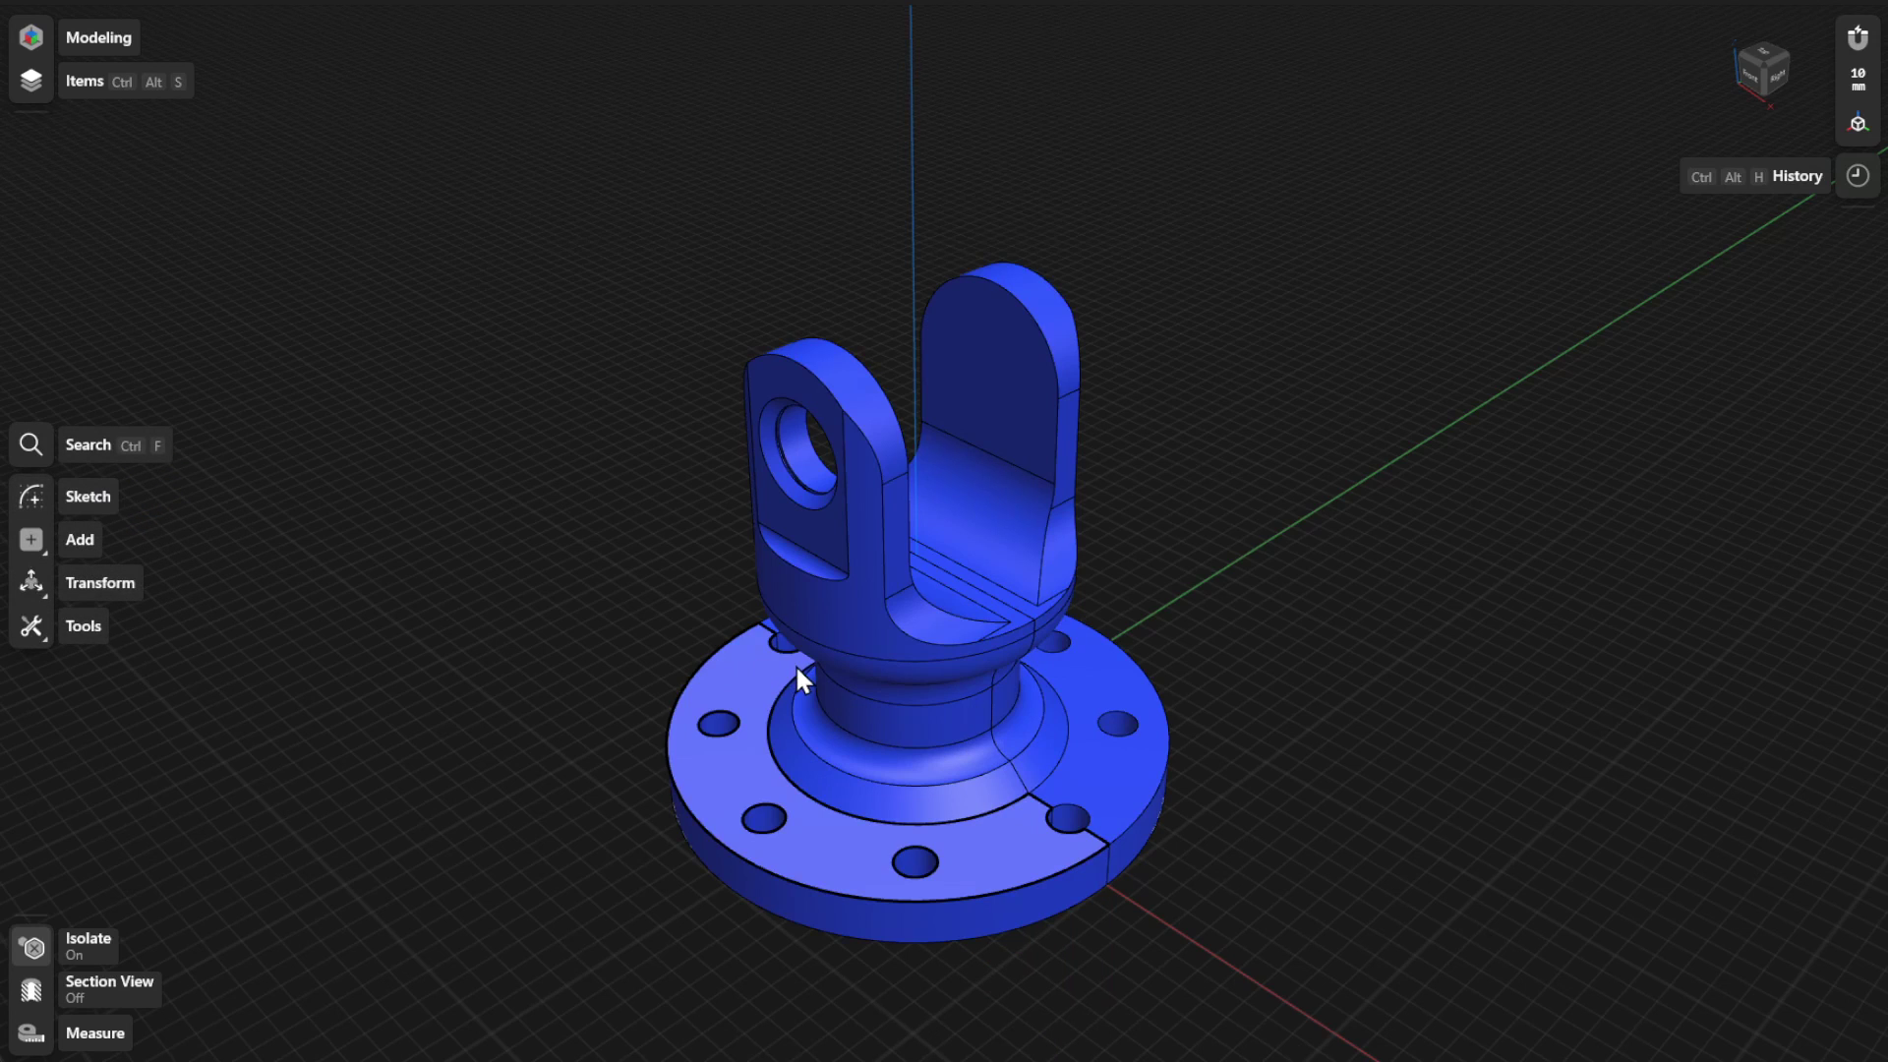
{"action": "left_click", "coordinate": [762, 659]}
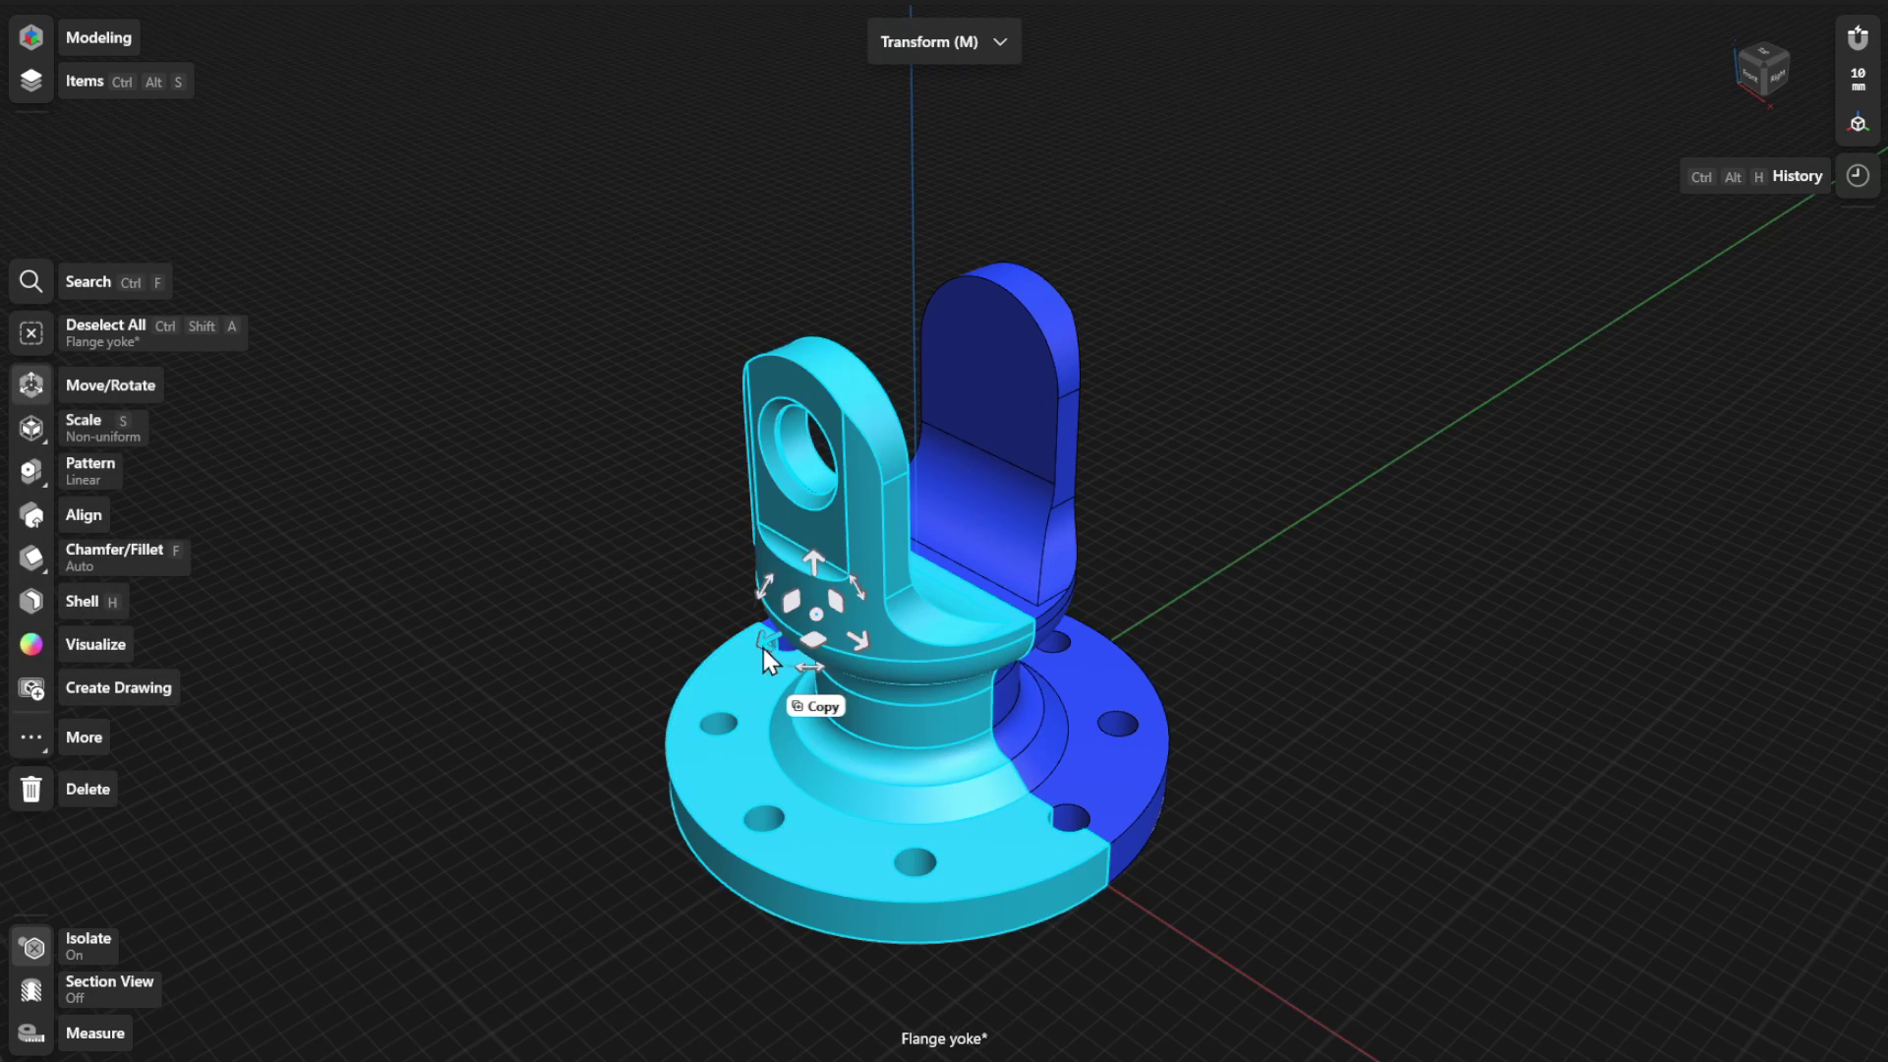
{"action": "left_click_drag", "start_coordinate": [763, 657], "coordinate": [666, 703]}
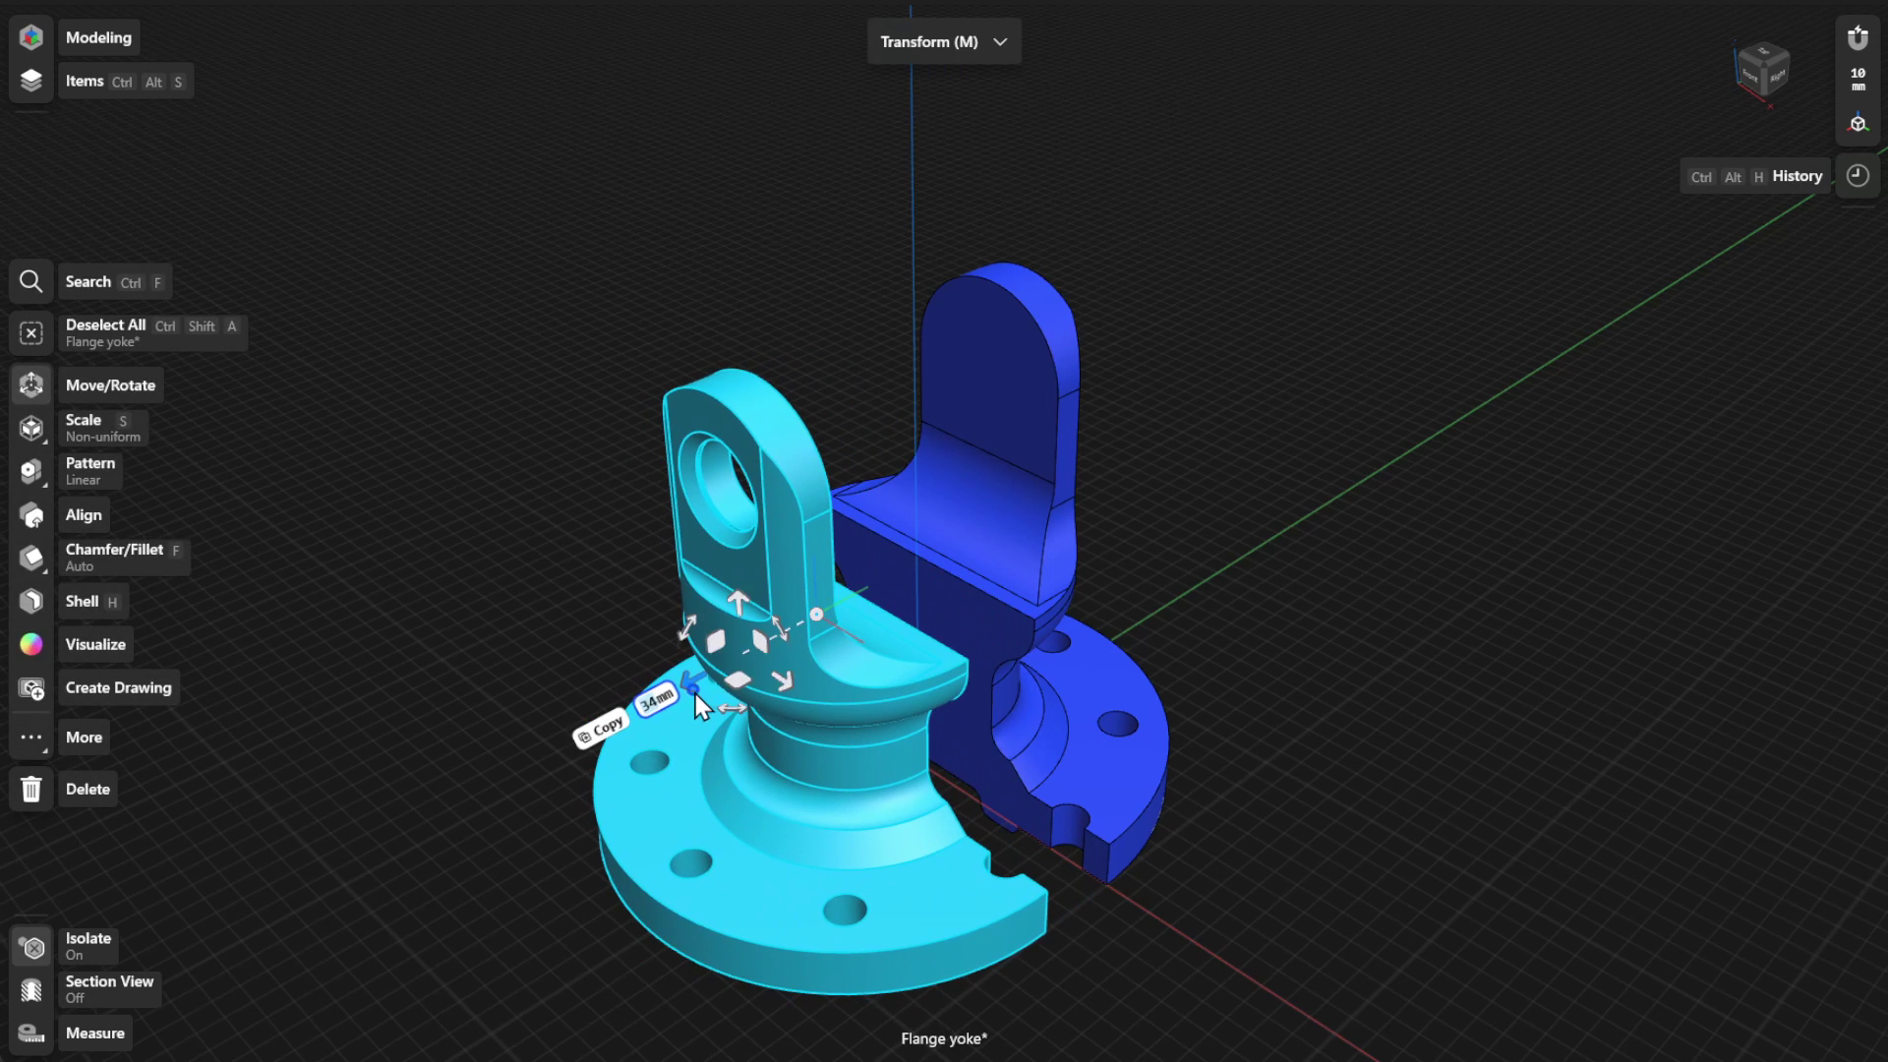
{"action": "left_click", "coordinate": [1200, 533]}
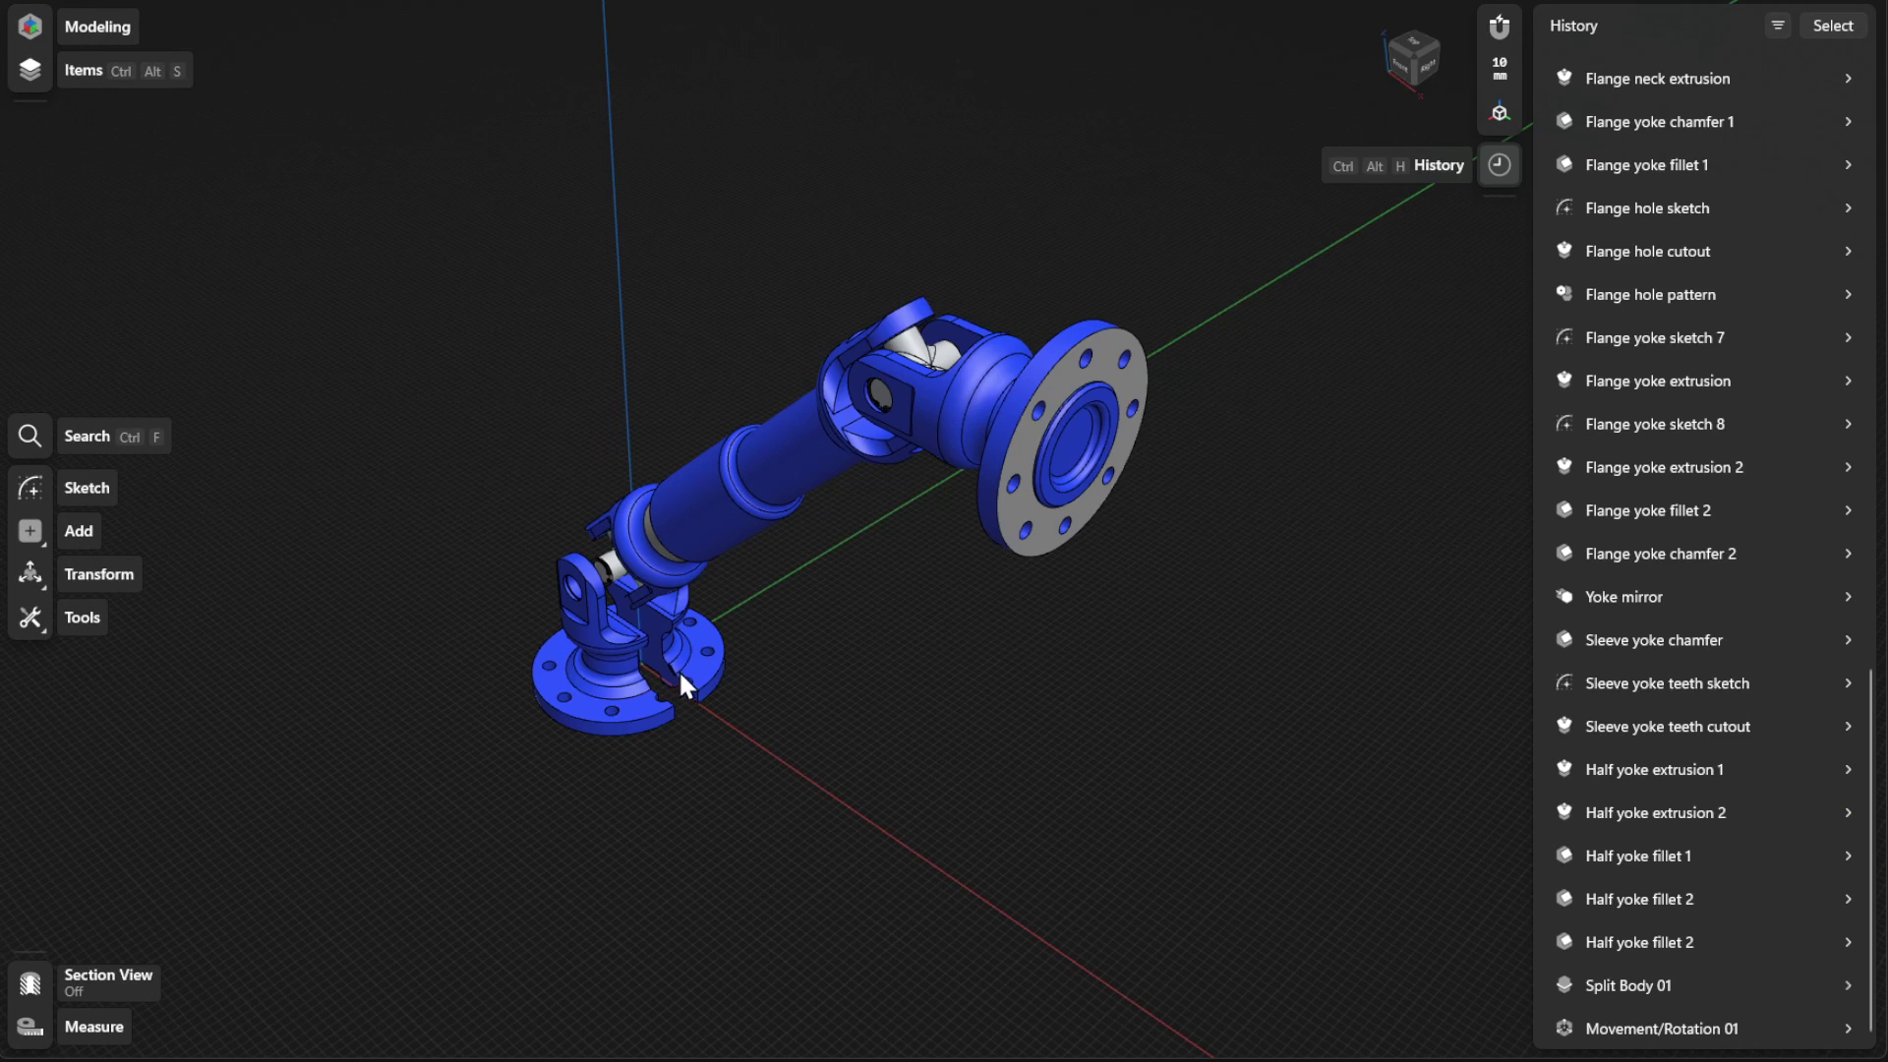
{"action": "mouse_move", "coordinate": [1683, 985]}
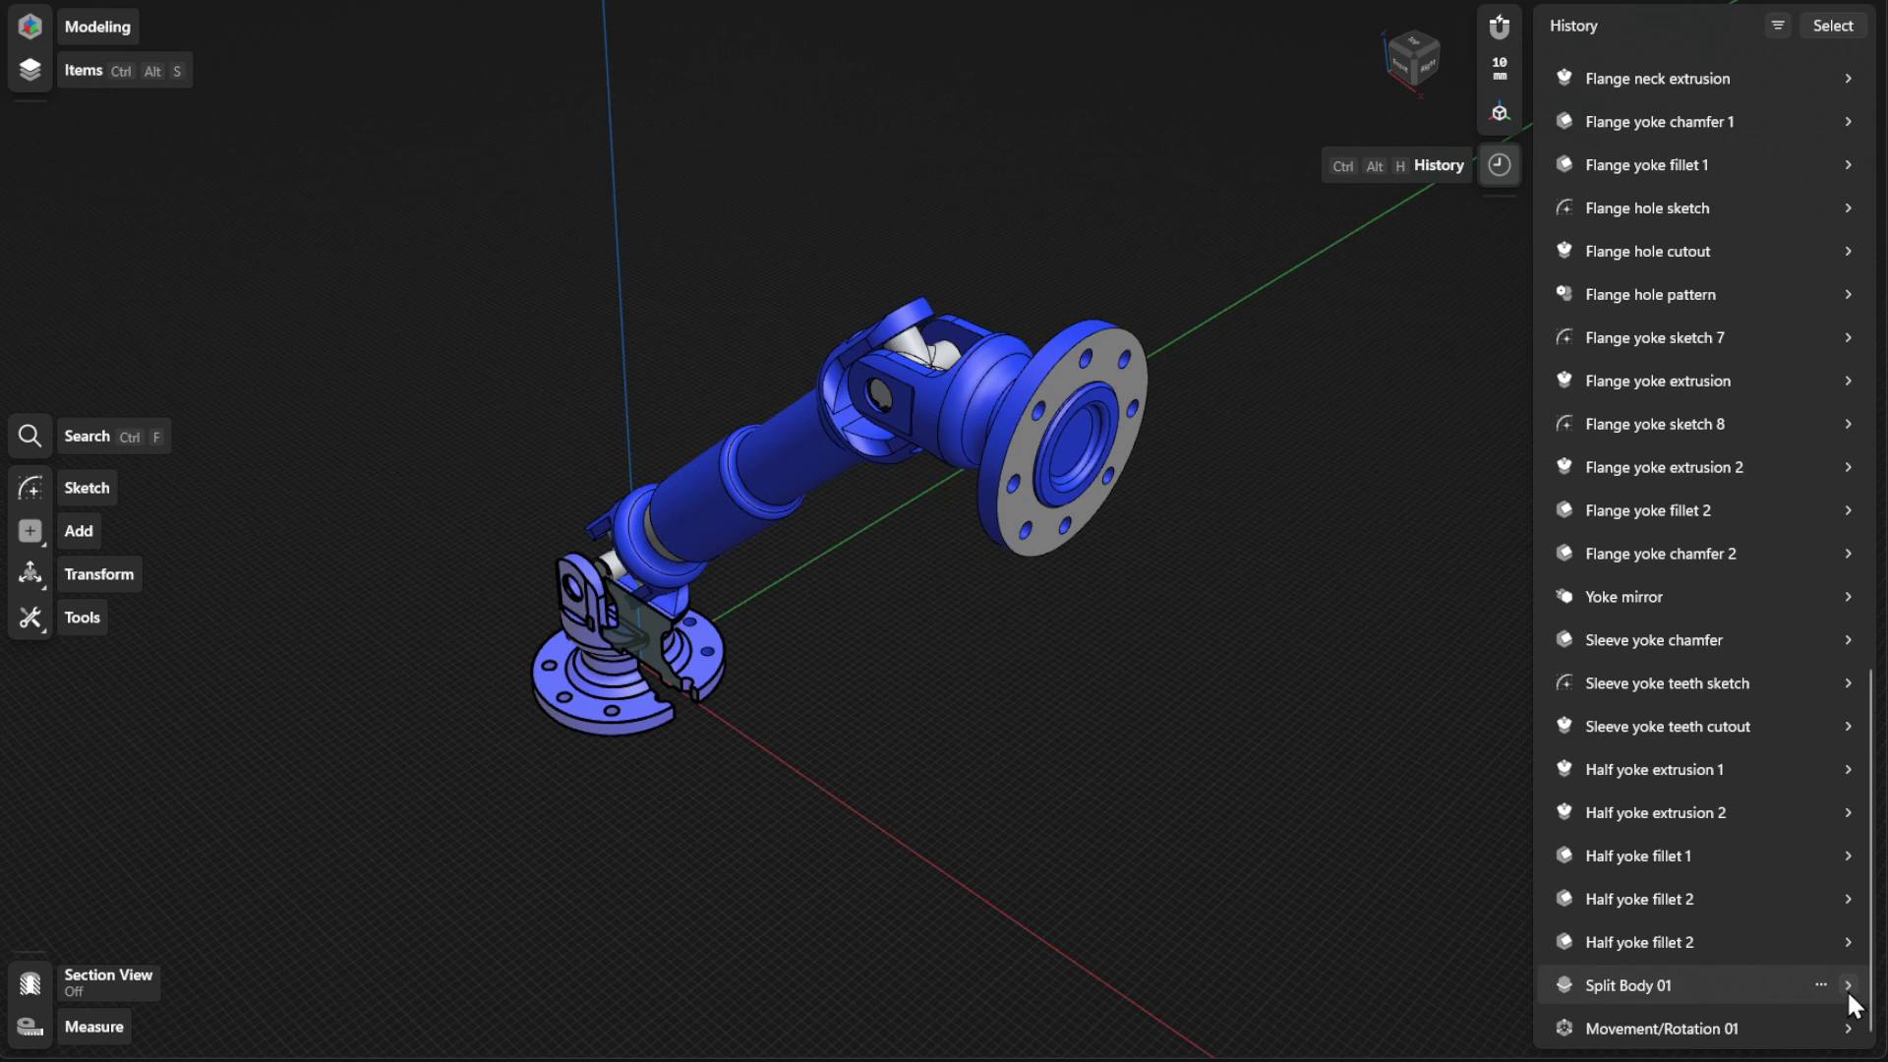
- Expand Split Body 01 in History to show its body, surface and Keep Originals settings
{"action": "left_click", "coordinate": [1847, 986]}
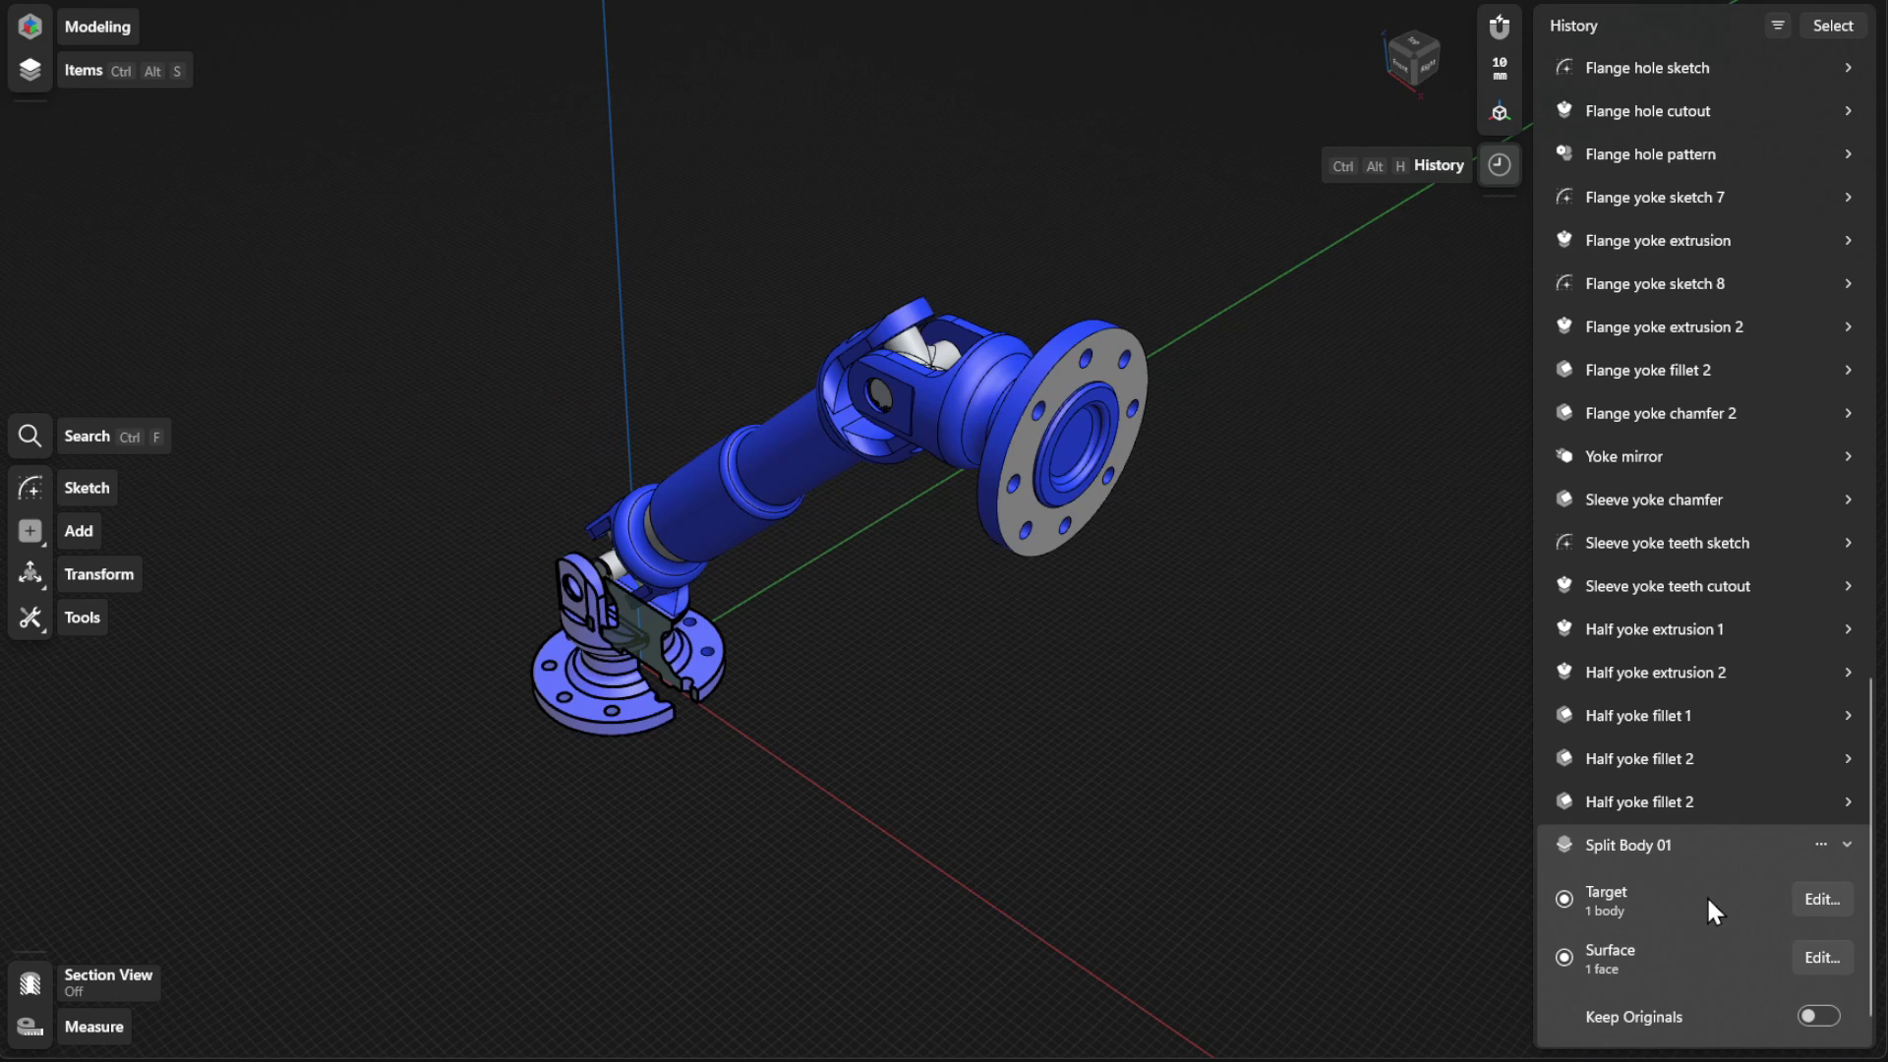
{"action": "left_click", "coordinate": [1821, 899]}
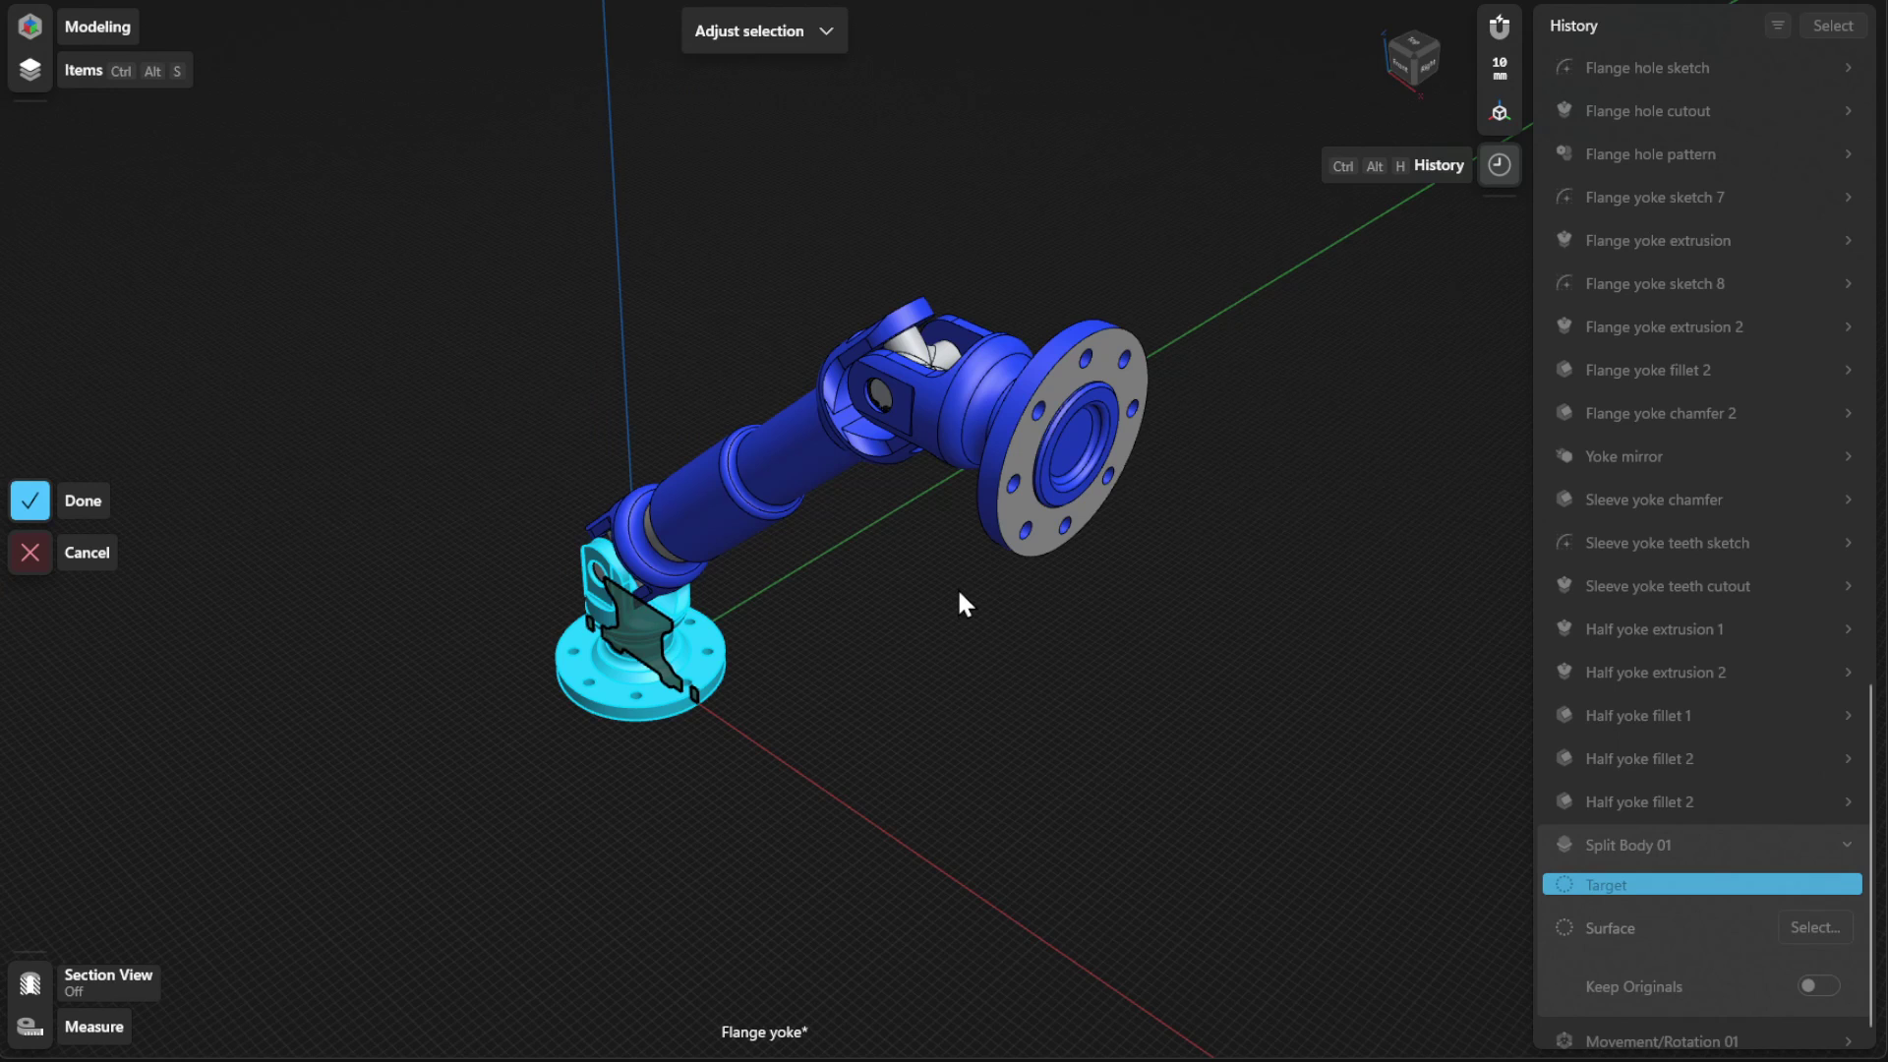
{"action": "left_click", "coordinate": [1011, 502]}
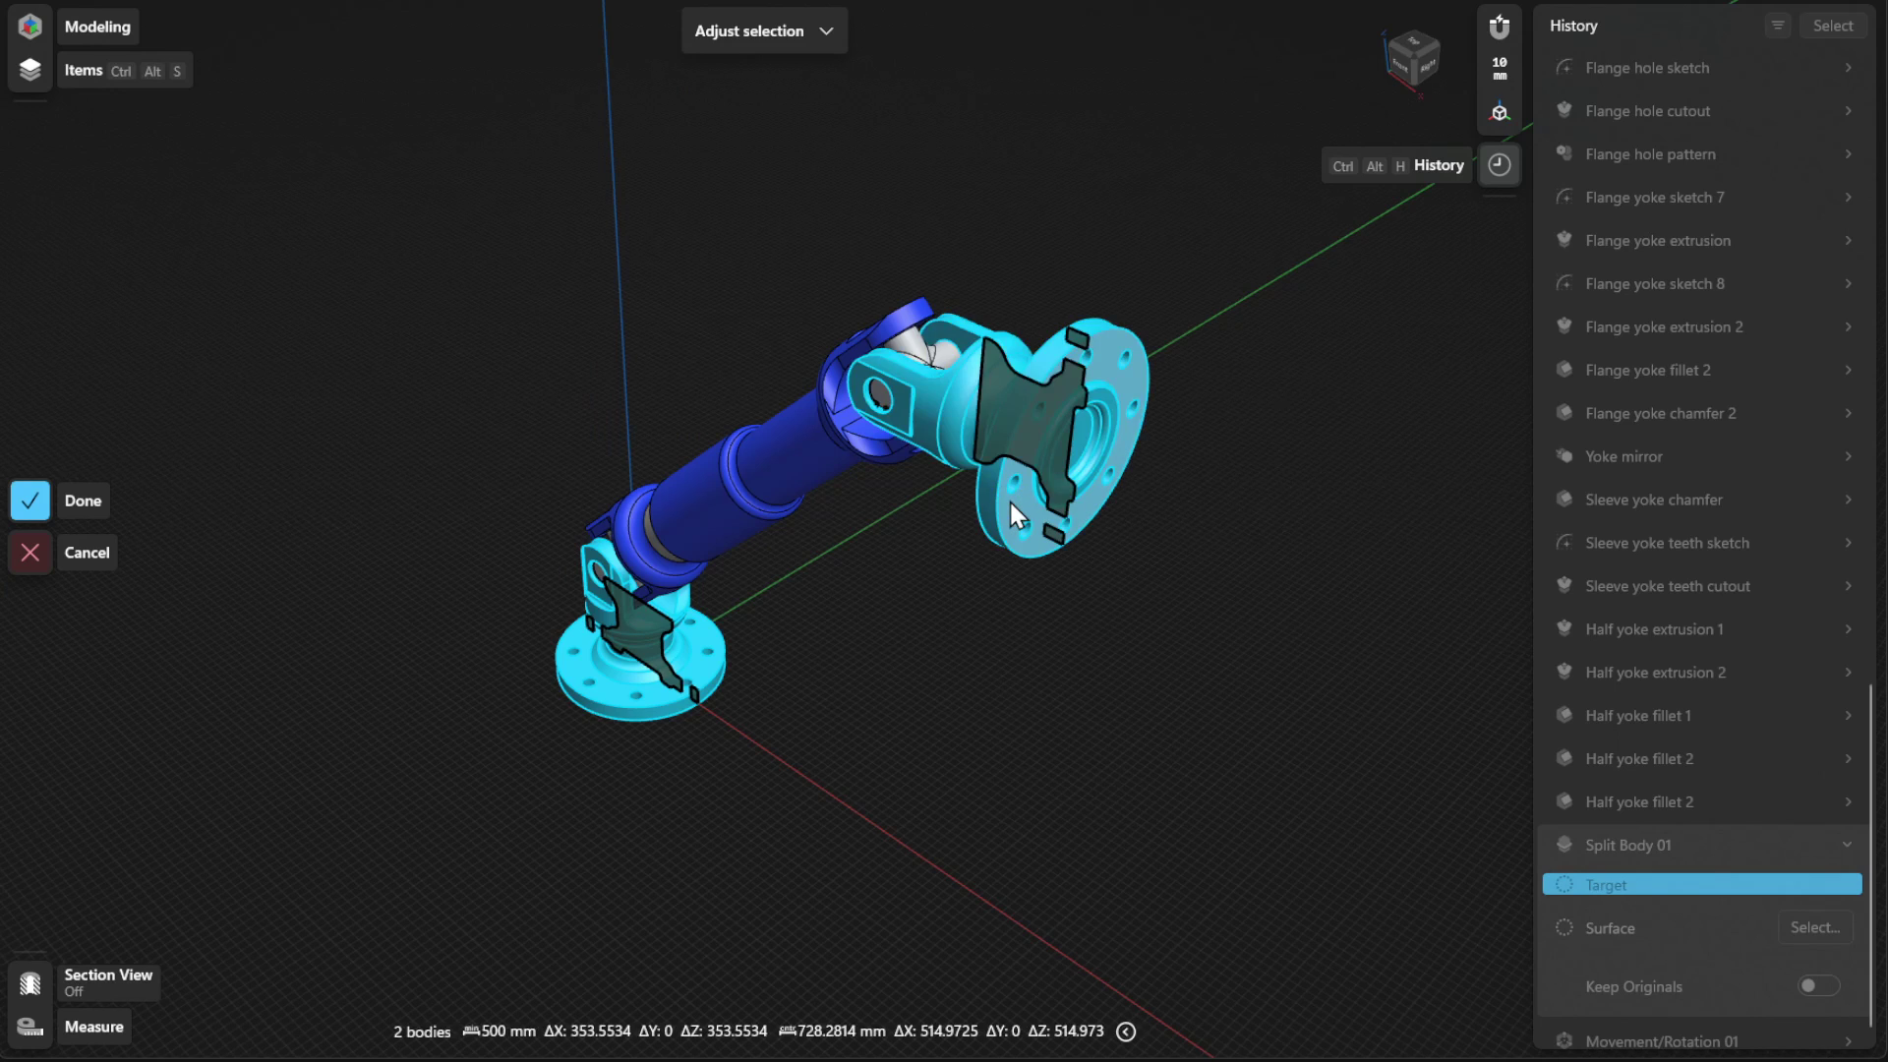
{"action": "left_click", "coordinate": [95, 508]}
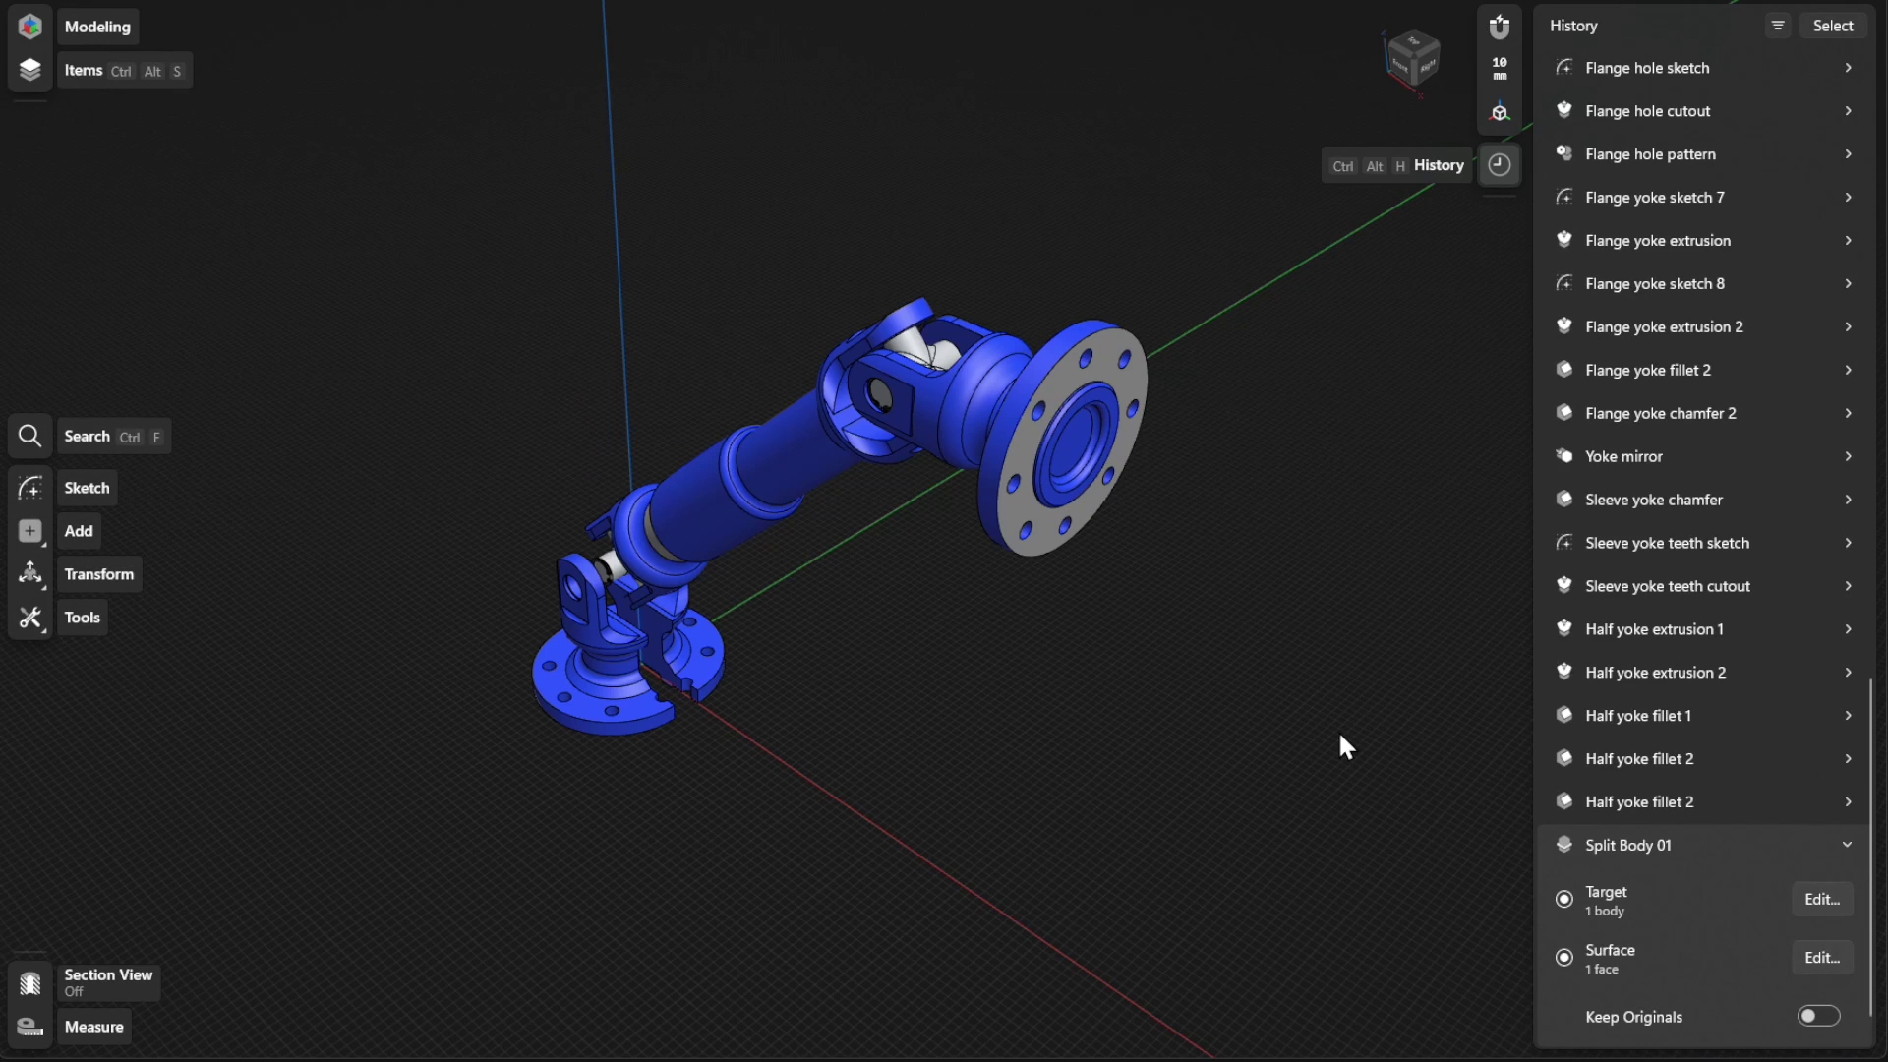
- Re-pick Split Body 01's cutting surface as the YZ plane on the lower flange
{"action": "left_click", "coordinate": [1812, 958]}
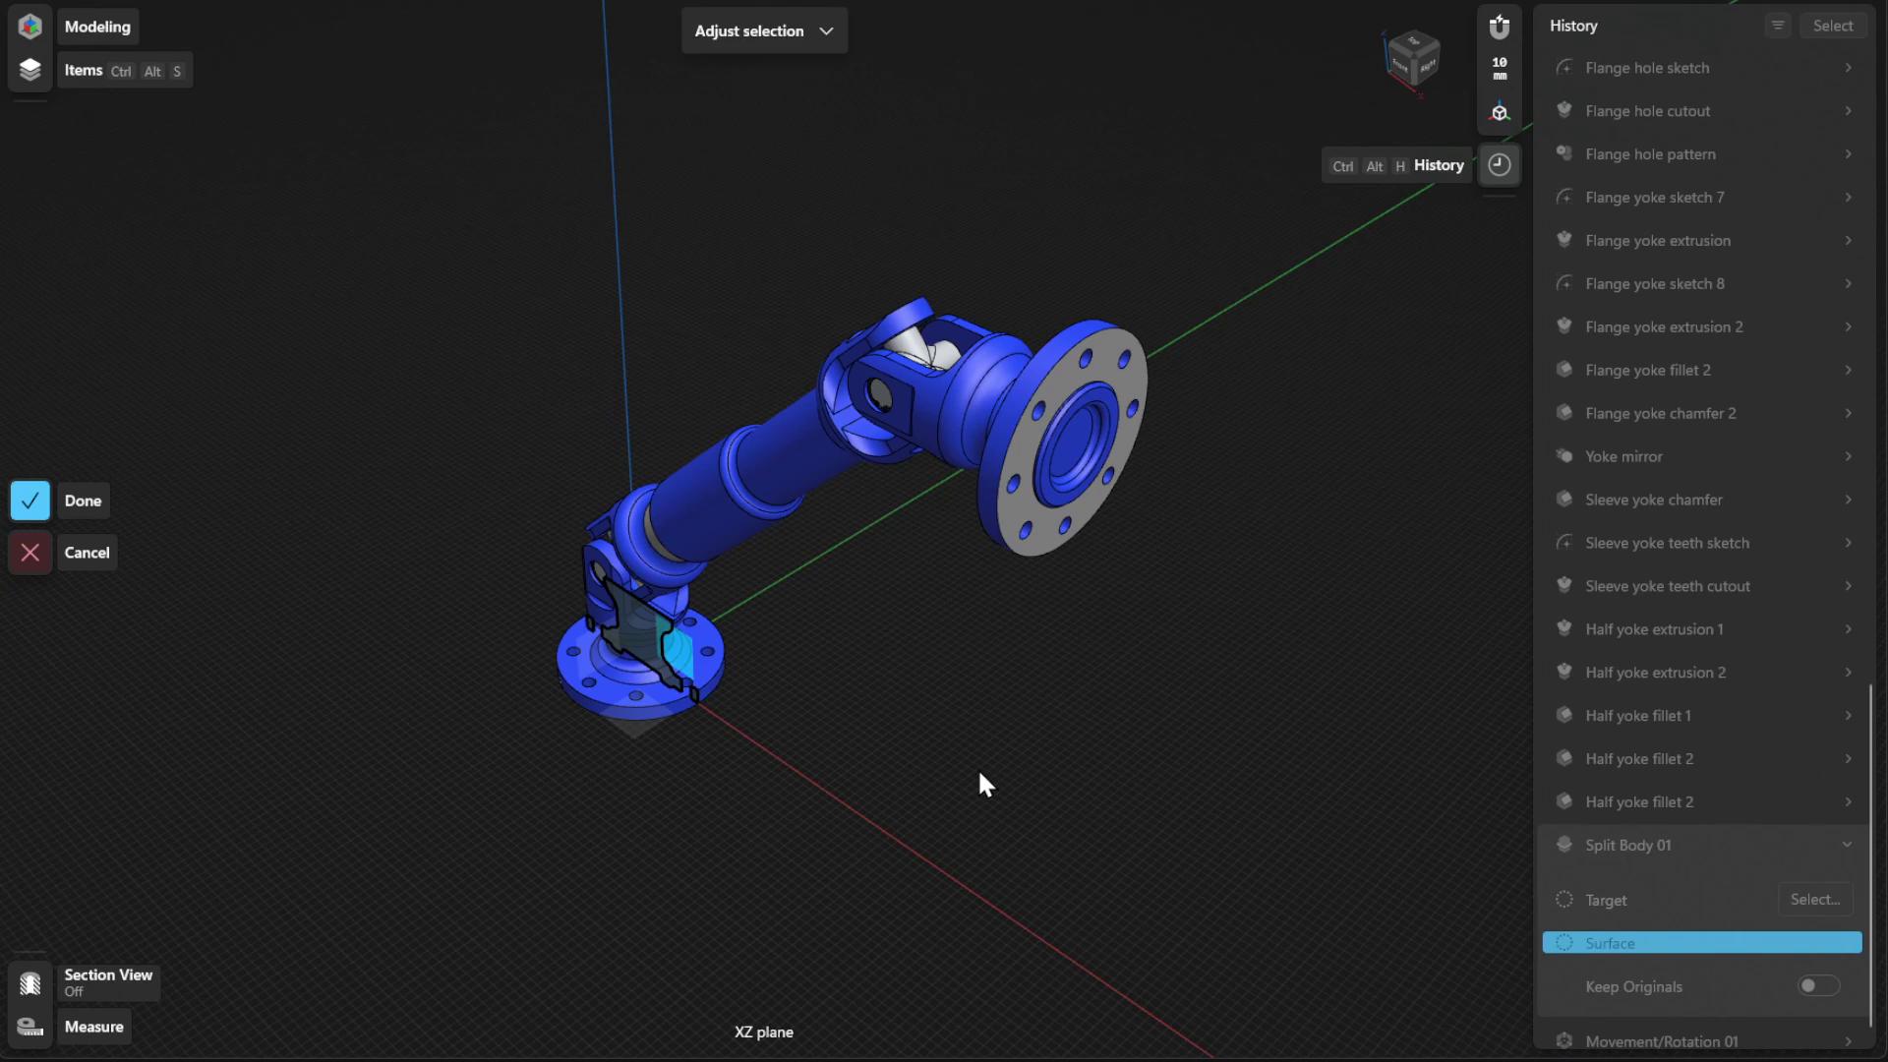
{"action": "left_click", "coordinate": [583, 656]}
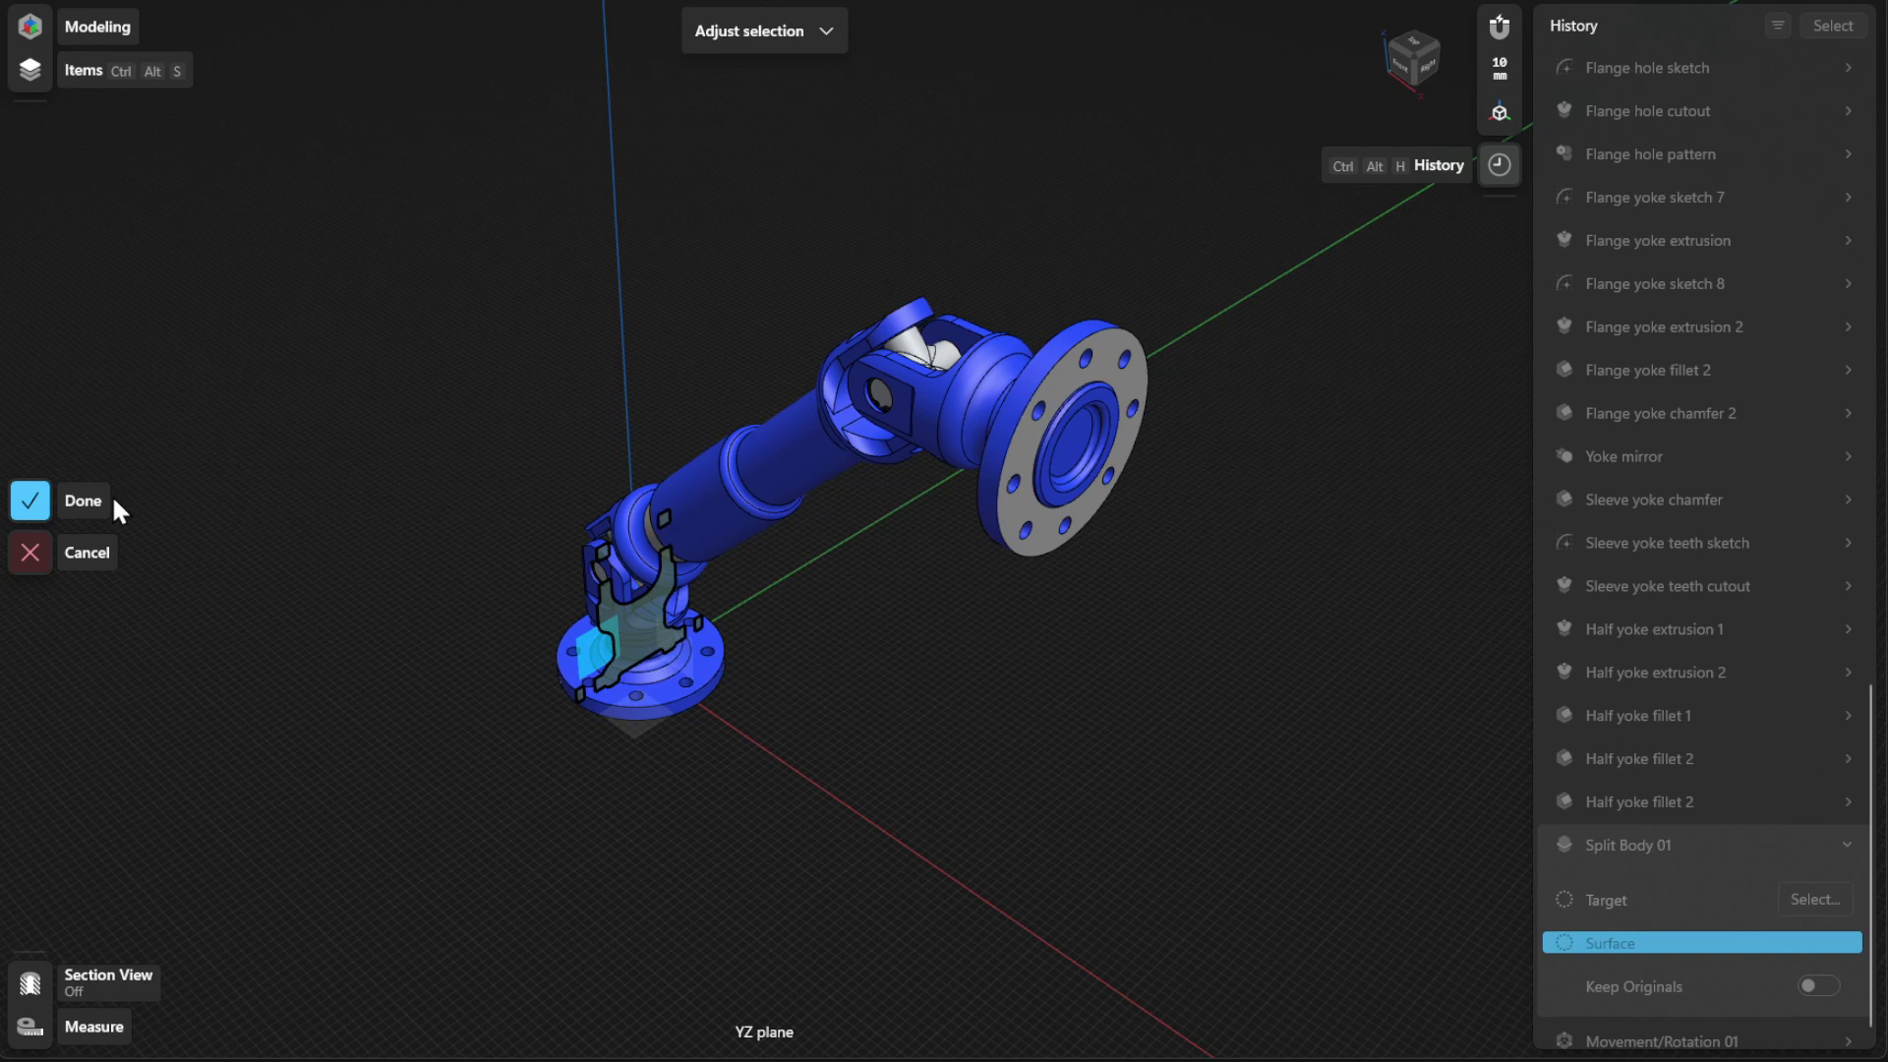
{"action": "left_click", "coordinate": [84, 501]}
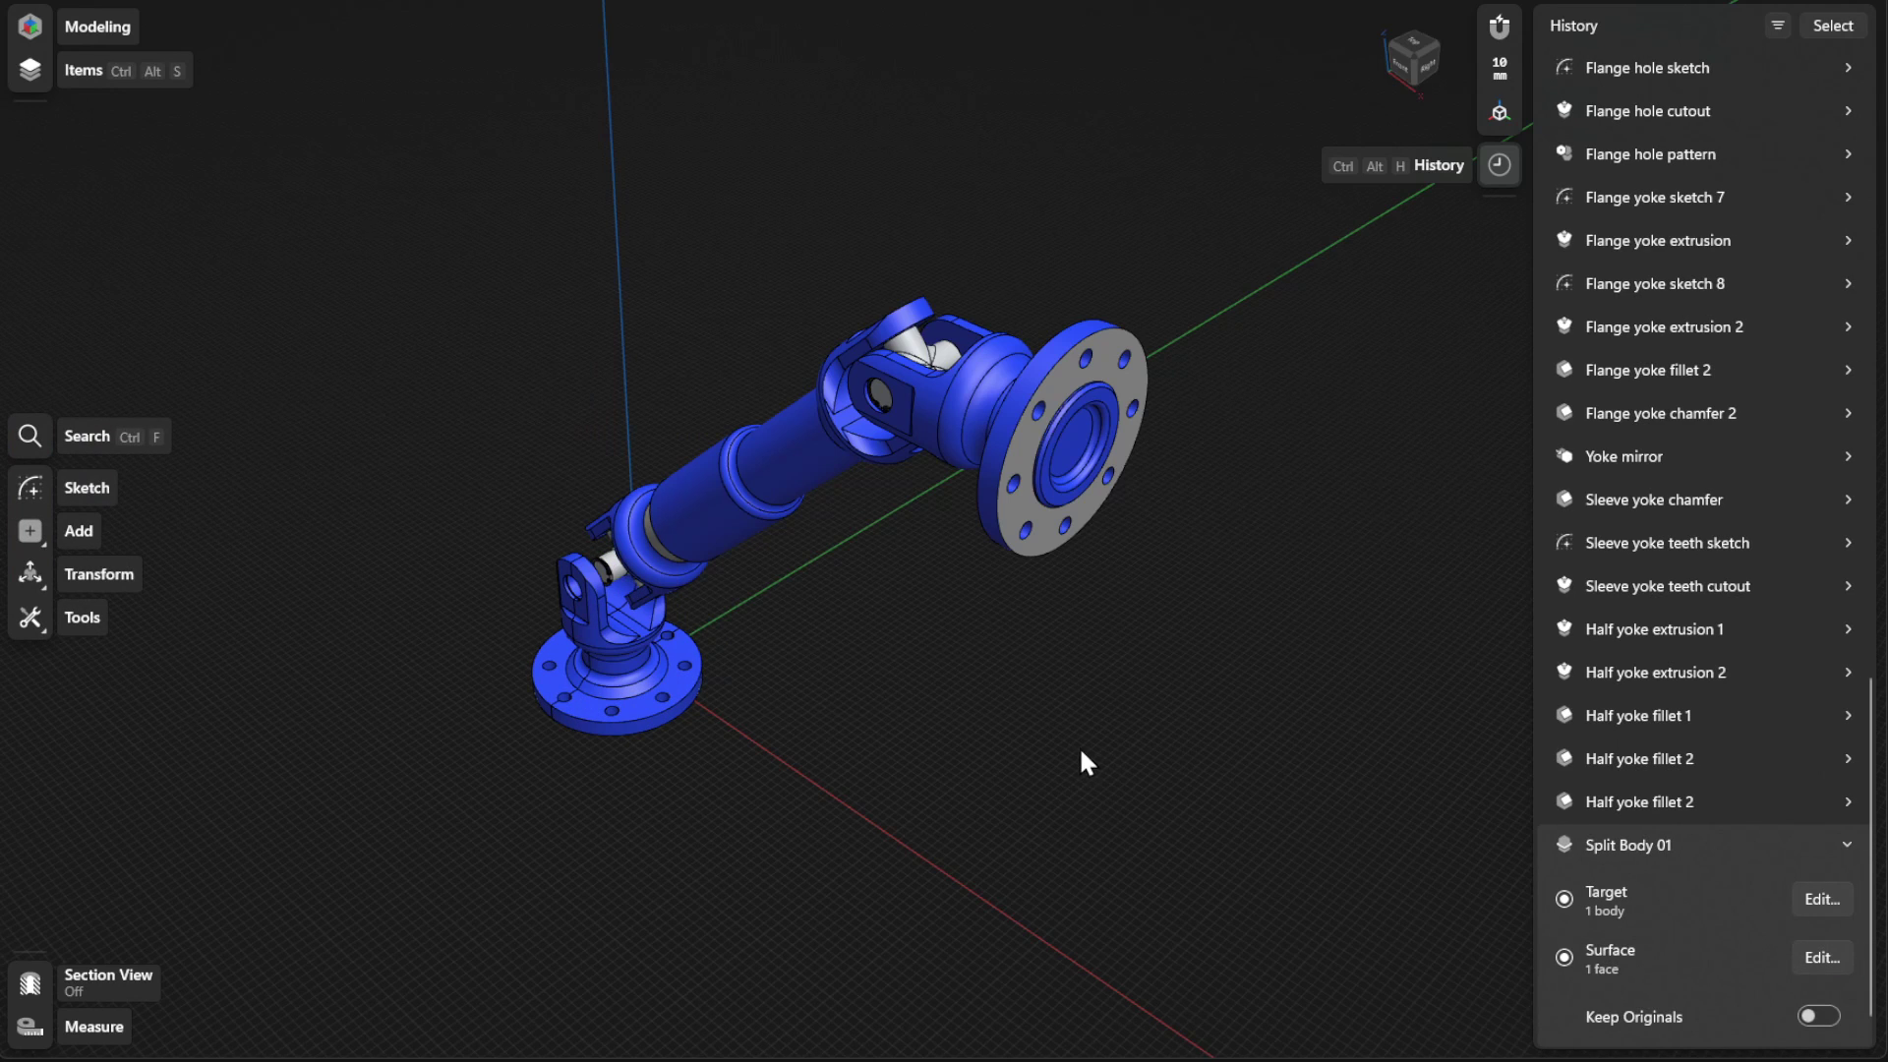